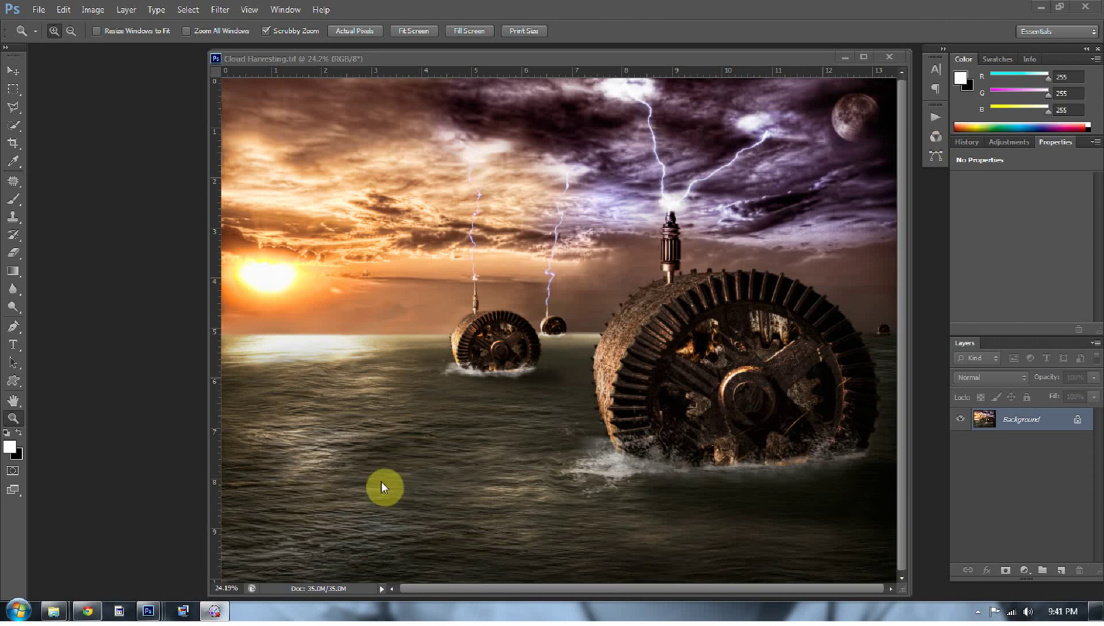
- View the lightning reference photos Once in a lifetime.jpg and P9102726.JPG, and close both
mouse_move(150, 609)
click(369, 499)
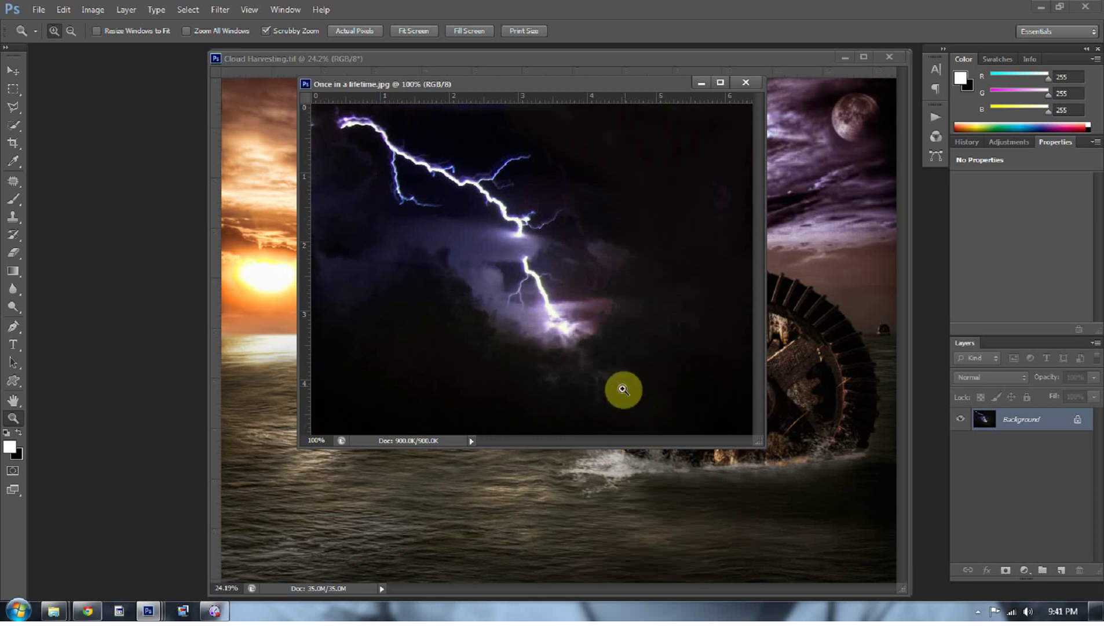
mouse_move(149, 610)
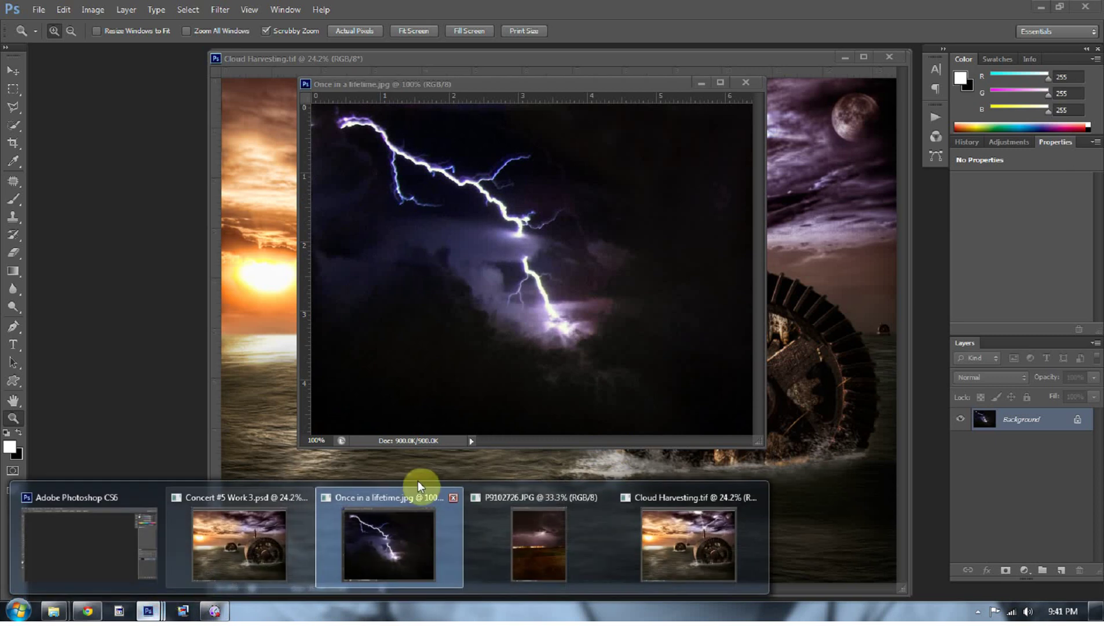
click(531, 498)
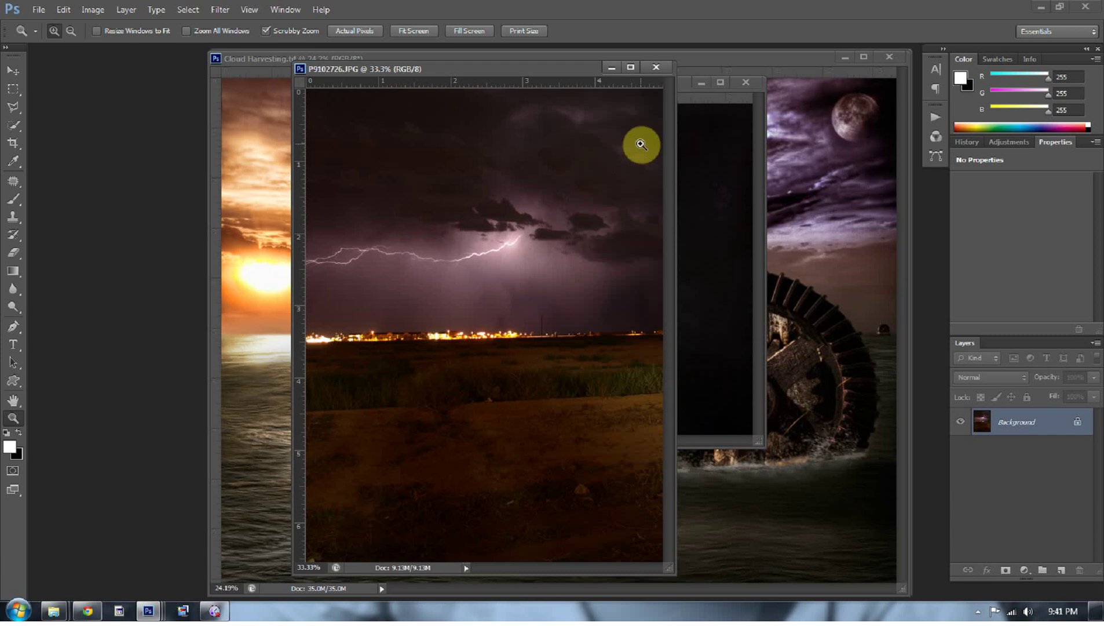
click(656, 67)
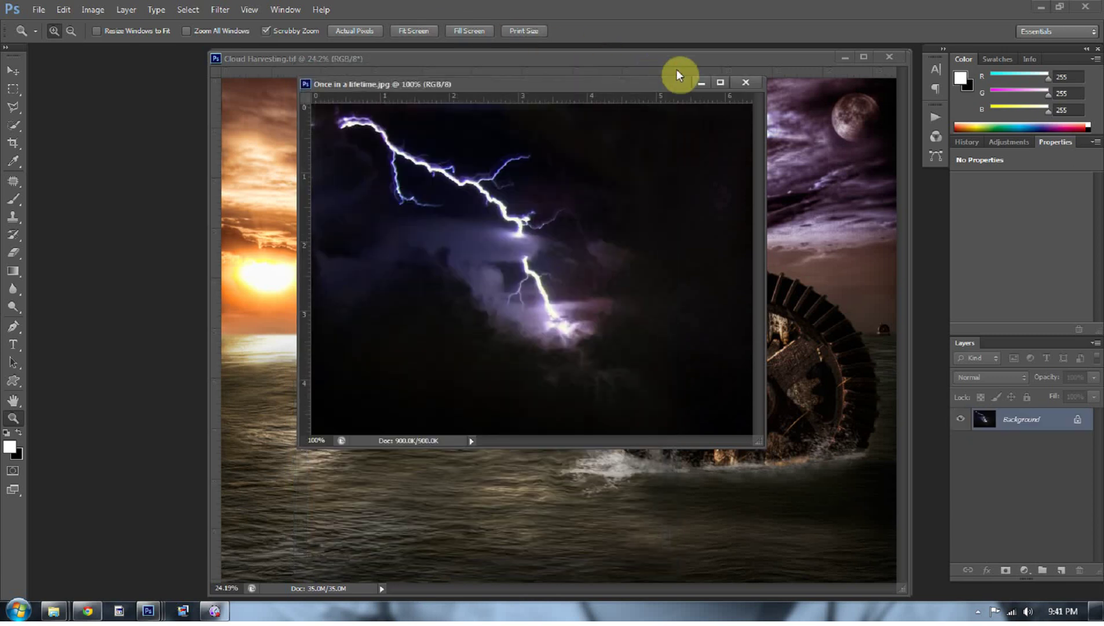
click(746, 82)
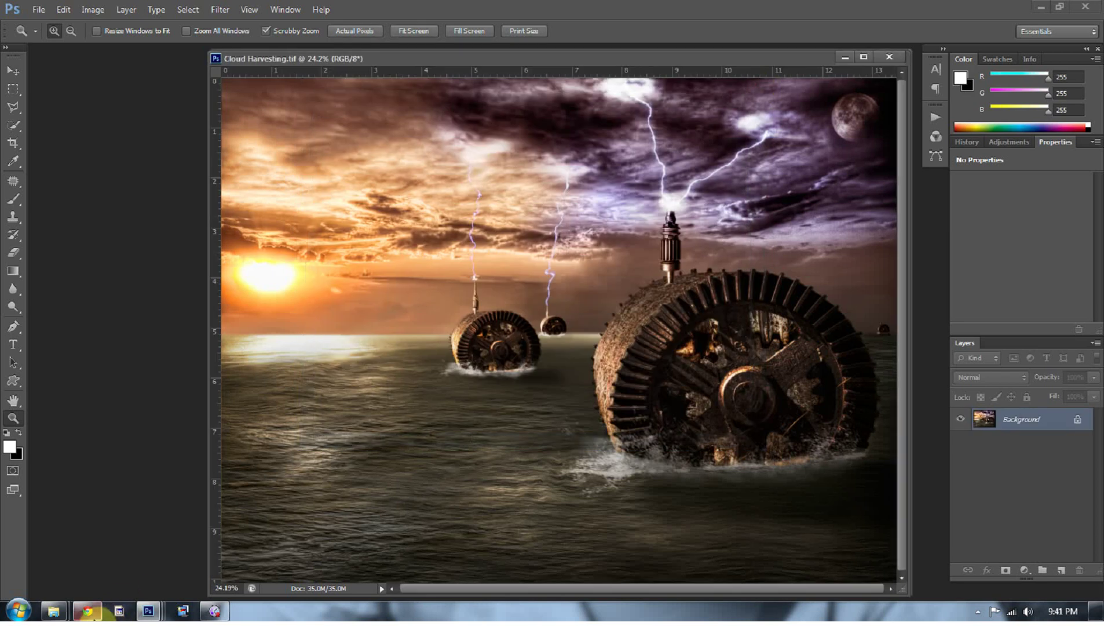
- Look at the Tripwire Magazine lightning tutorial in Chrome, and return to Photoshop with Concert #5 Work 3.psd in front
click(92, 613)
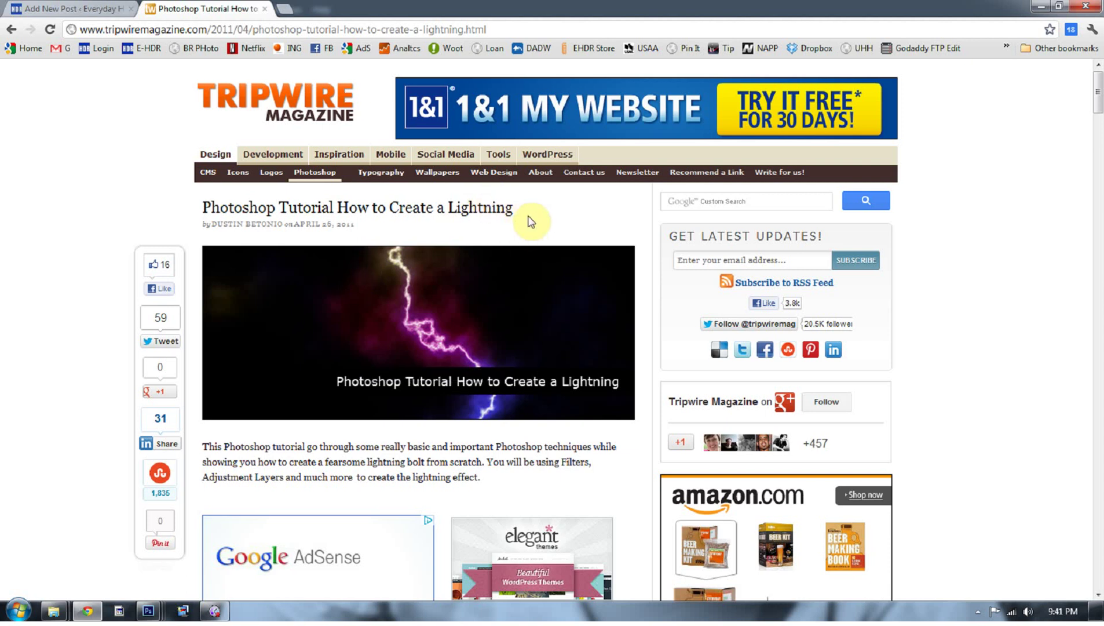
click(1040, 7)
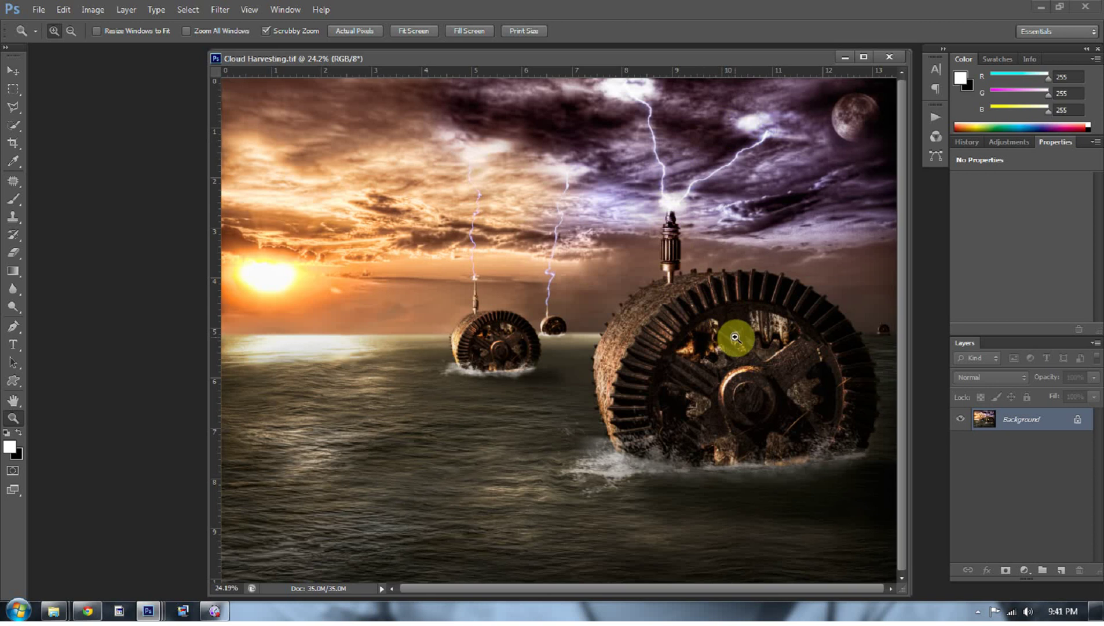
drag(688, 62, 604, 65)
click(761, 60)
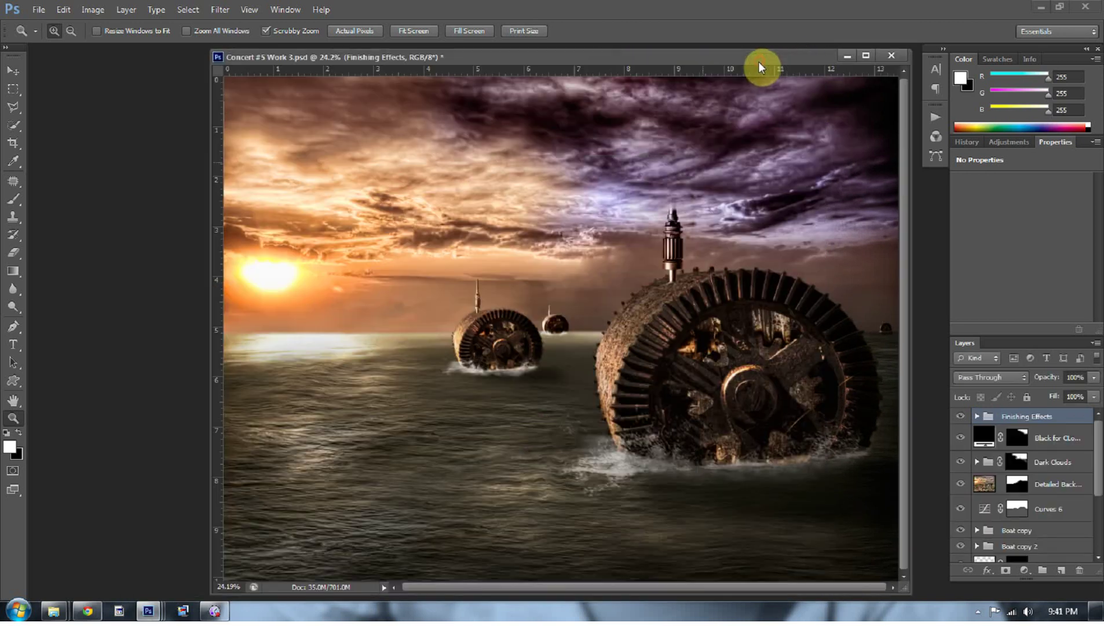
- Create a new 1200 x 1200 pixel RGB document at 300 pixels/inch with a white background, fitted on screen
click(37, 10)
click(46, 26)
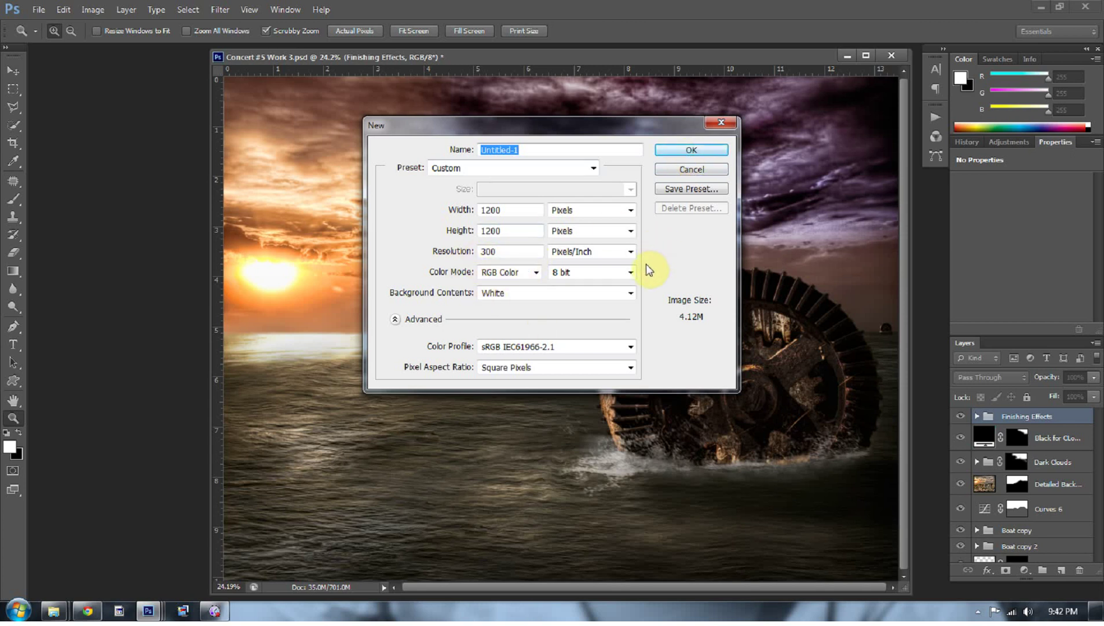
click(510, 251)
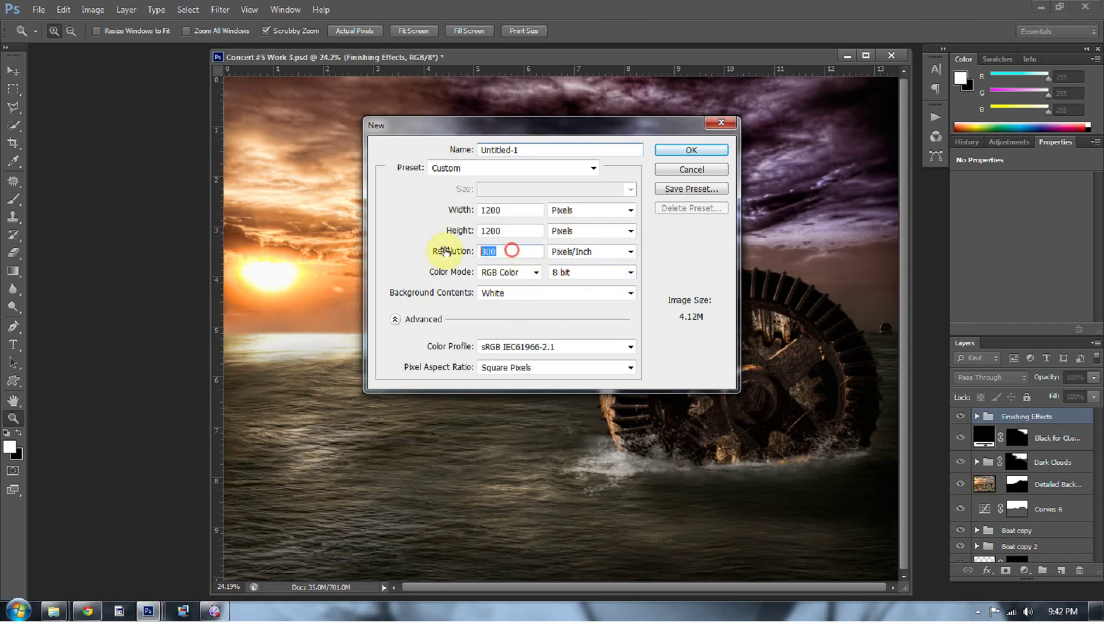
click(691, 151)
right_click(182, 162)
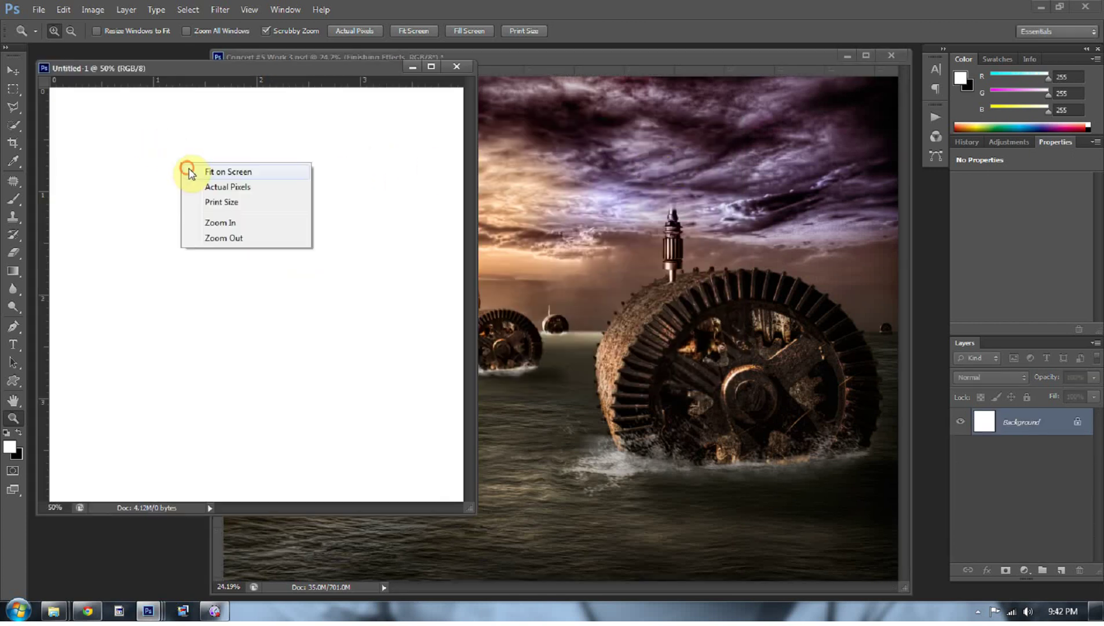
click(194, 169)
- Edit the Black, White gradient to put its black stop at 48% and white stop at 84%, and draw it horizontally across the canvas
click(14, 272)
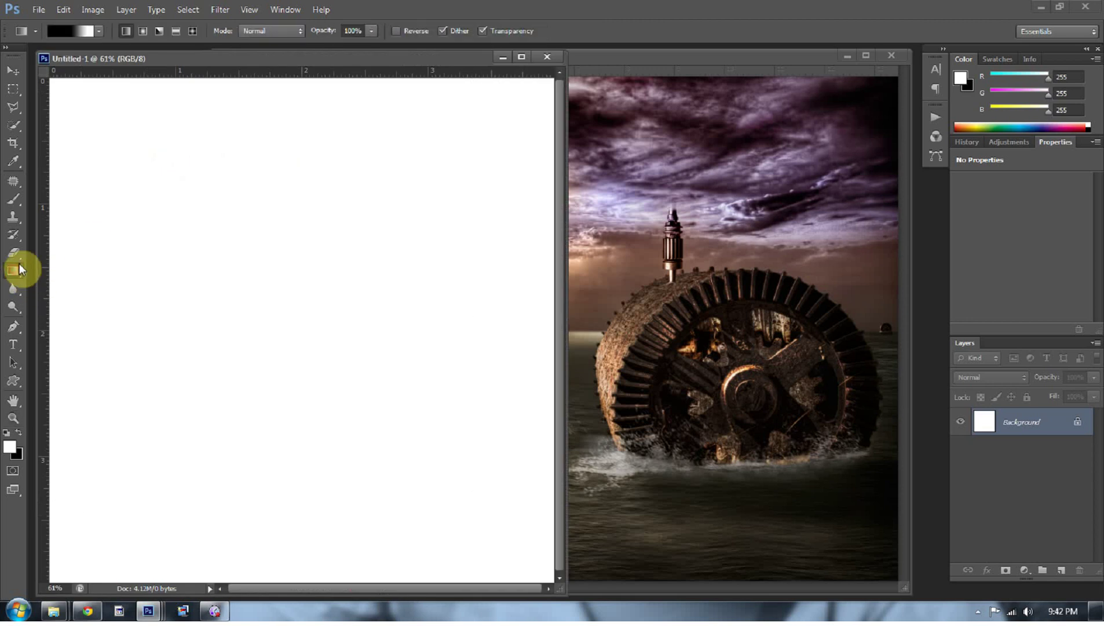
click(75, 32)
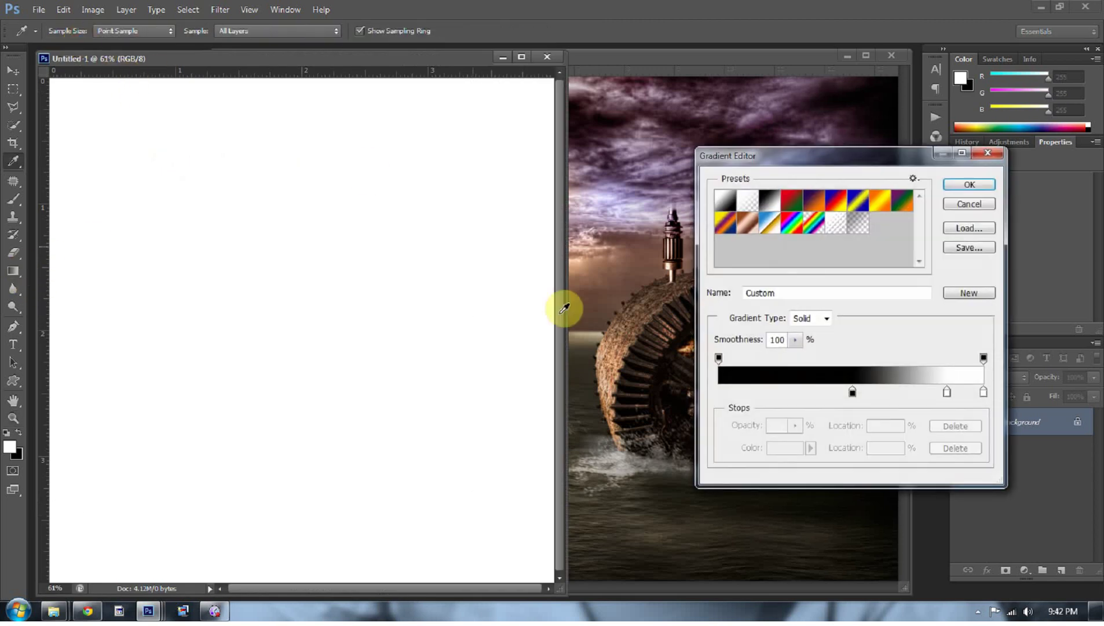
drag(852, 398, 591, 375)
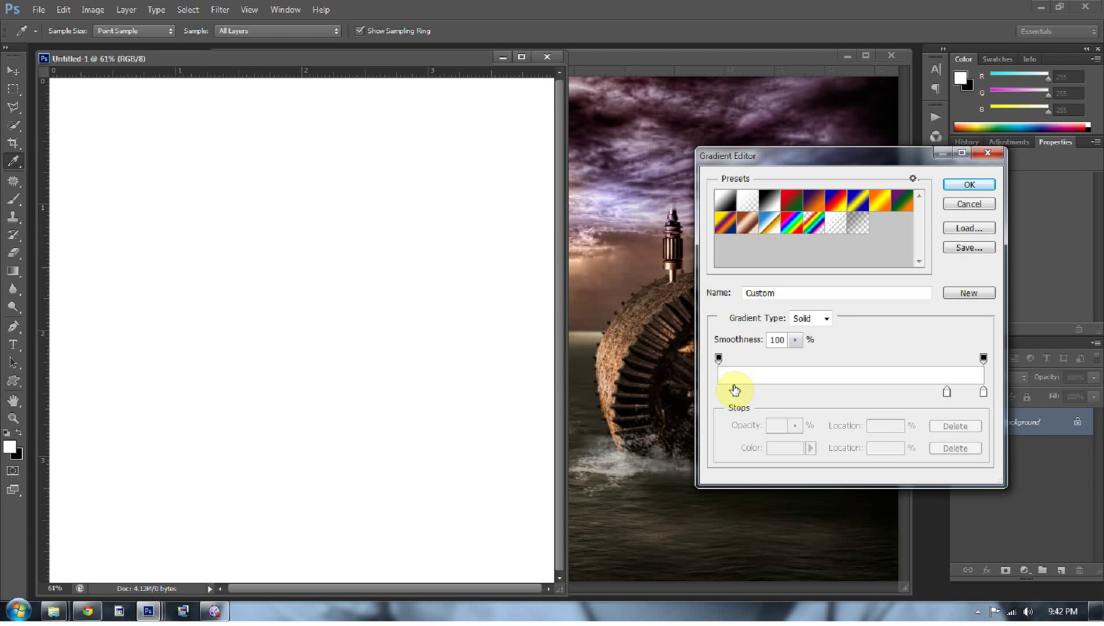
click(770, 200)
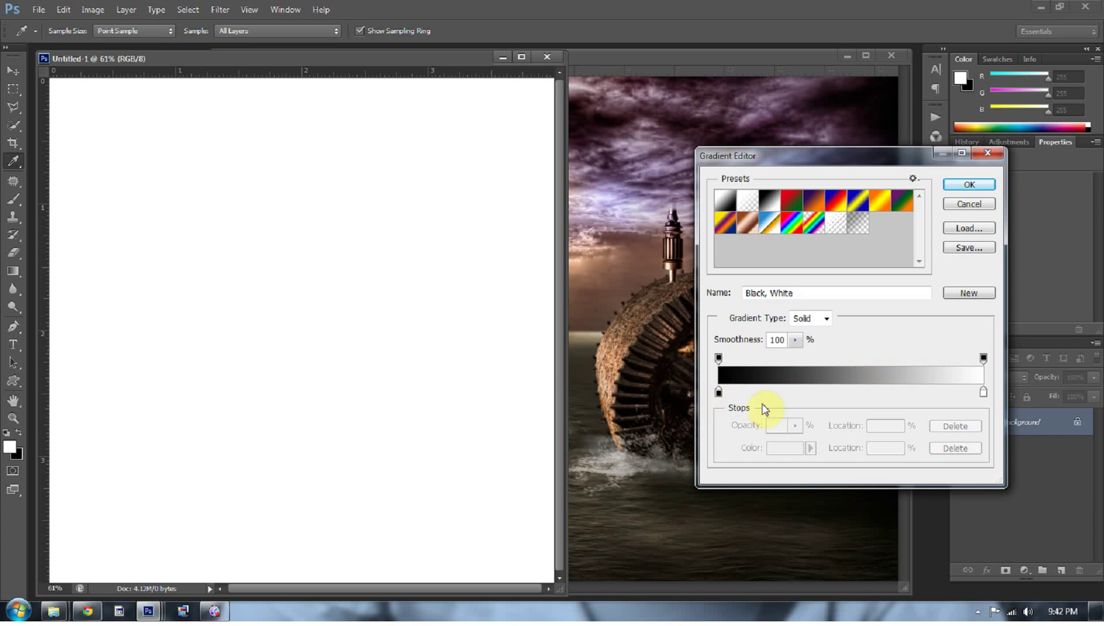
drag(718, 394, 845, 401)
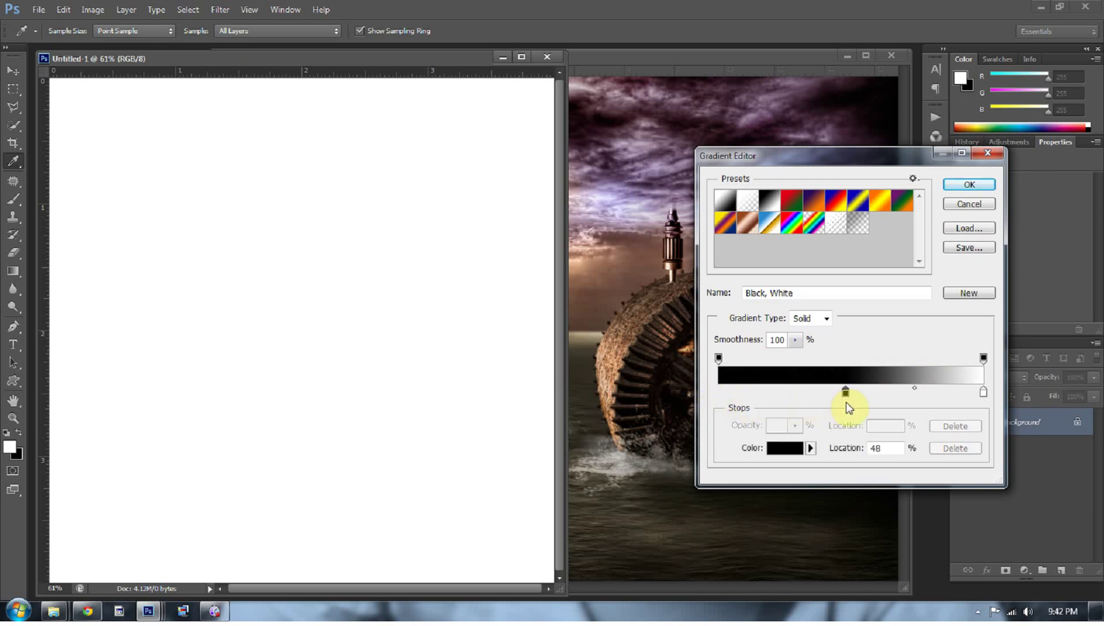
click(984, 393)
drag(984, 393, 941, 393)
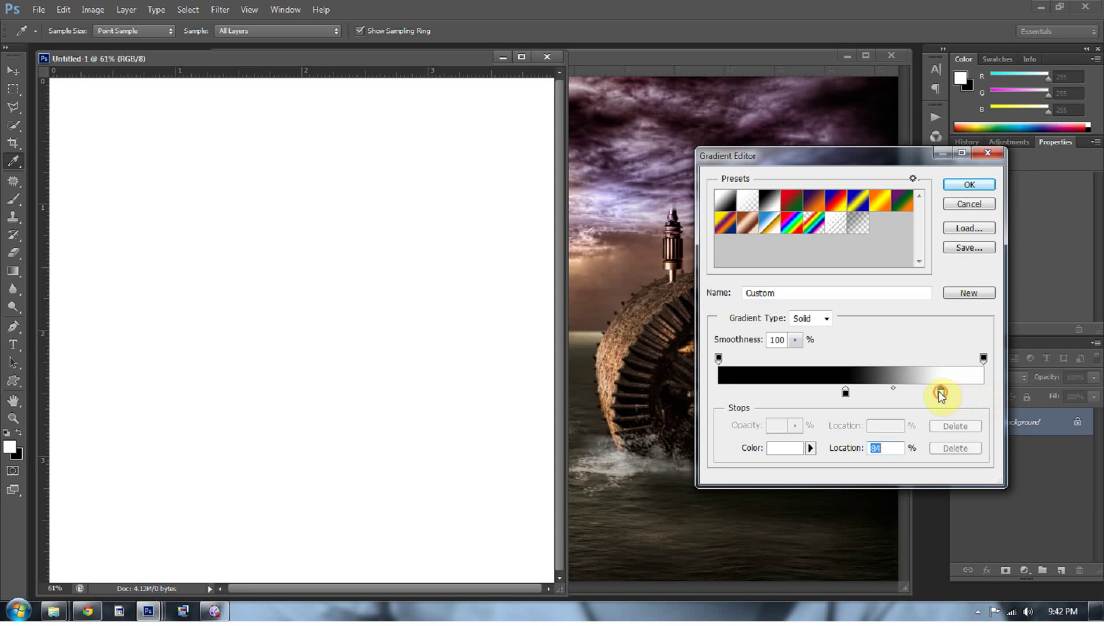
click(969, 184)
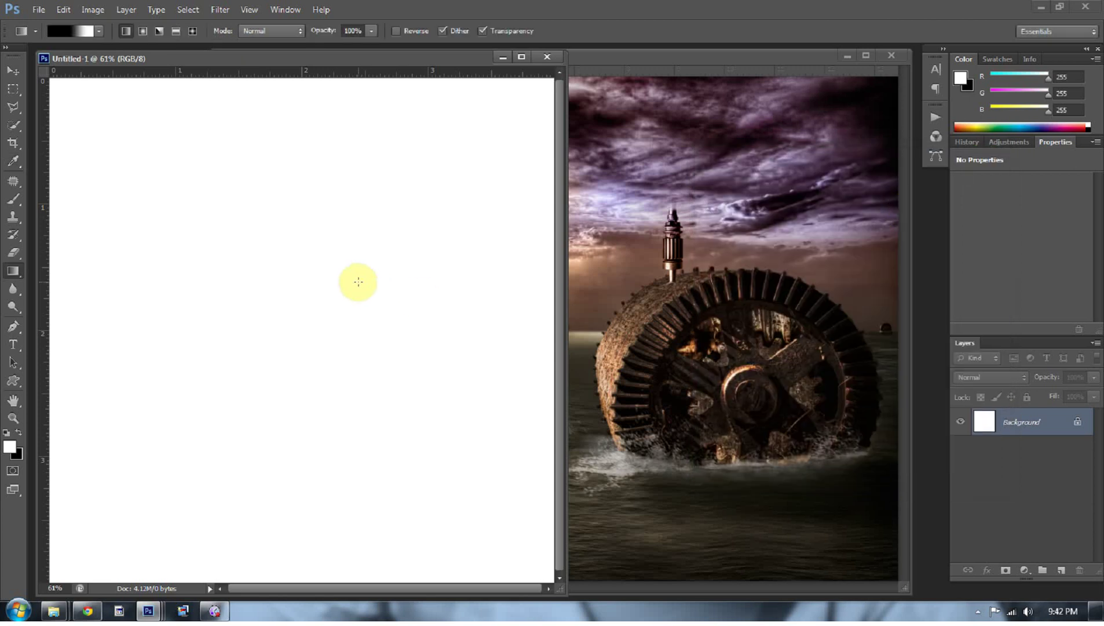
drag(168, 295, 350, 303)
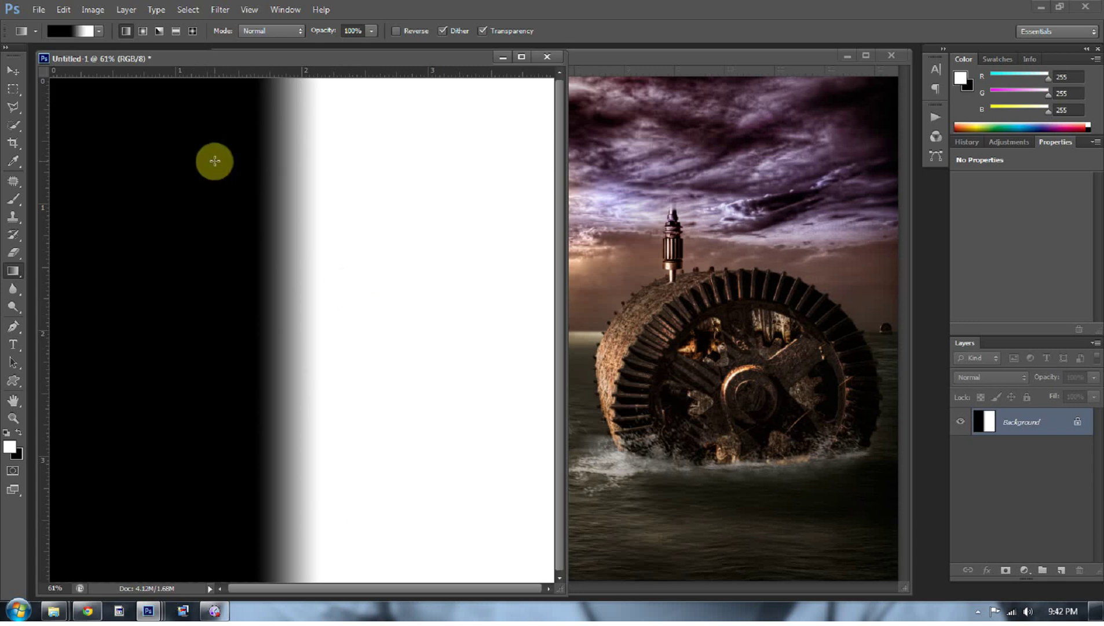
click(219, 13)
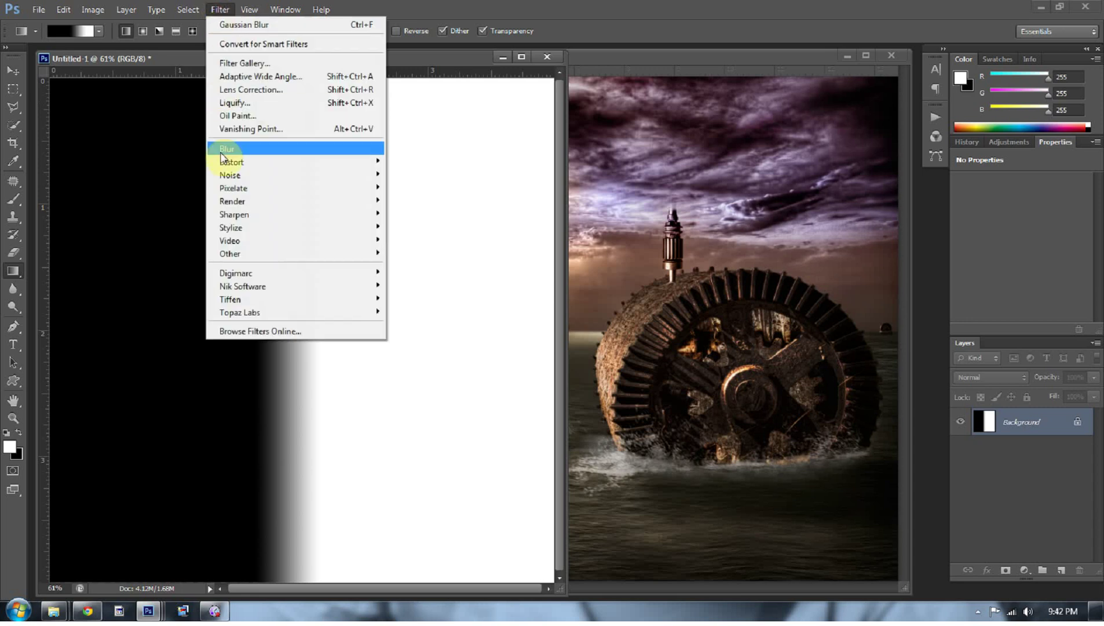
mouse_move(229, 201)
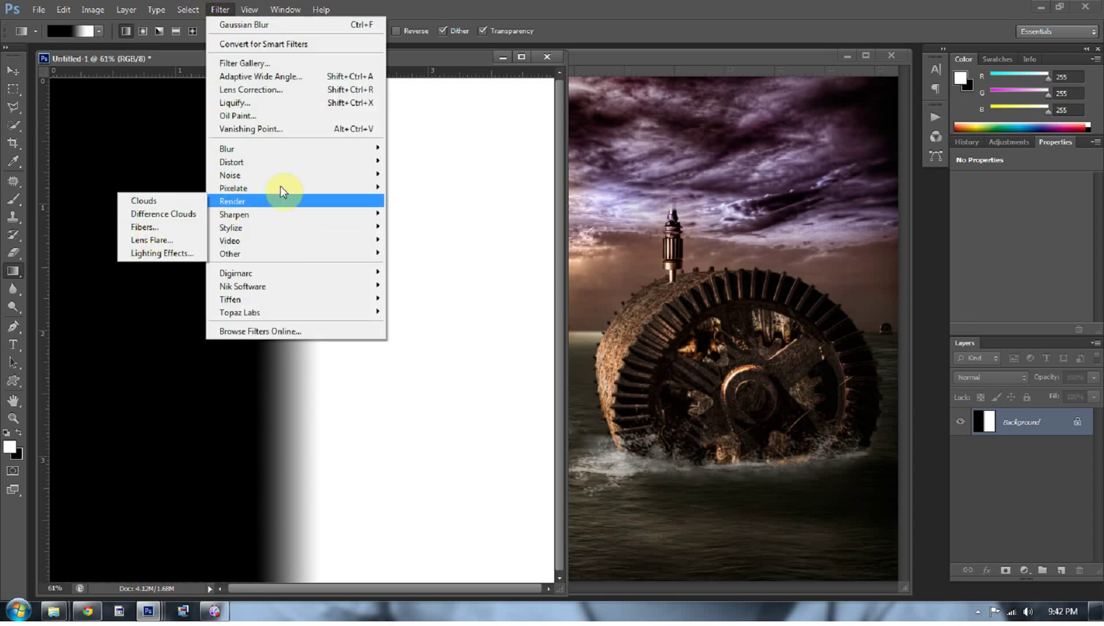
click(407, 55)
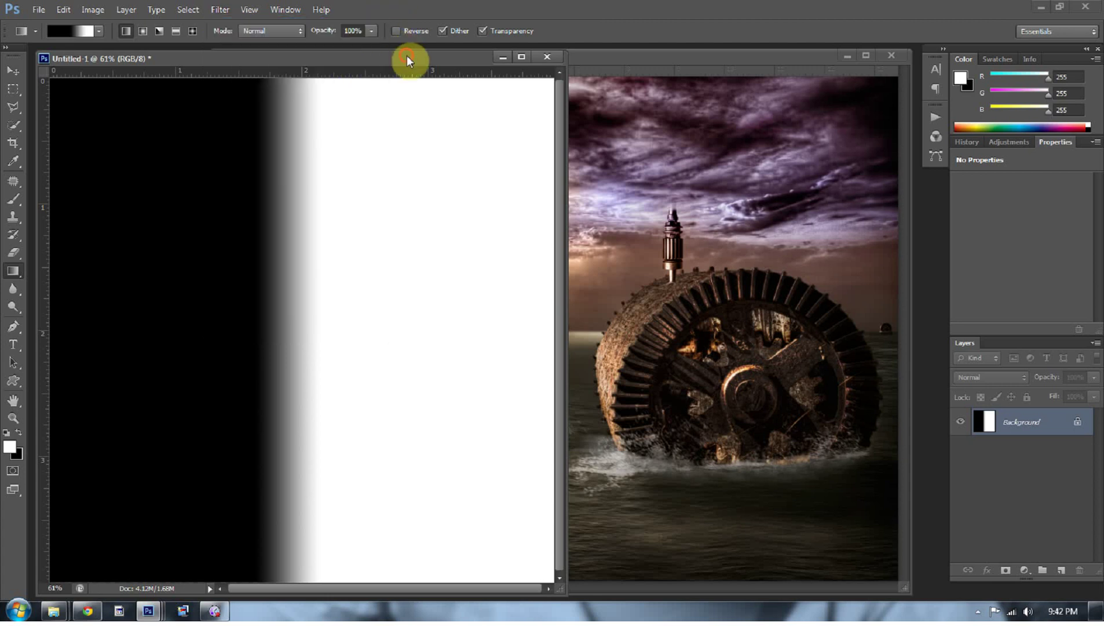
- Set the foreground color to pure red, ff0000
click(12, 449)
drag(811, 381, 887, 313)
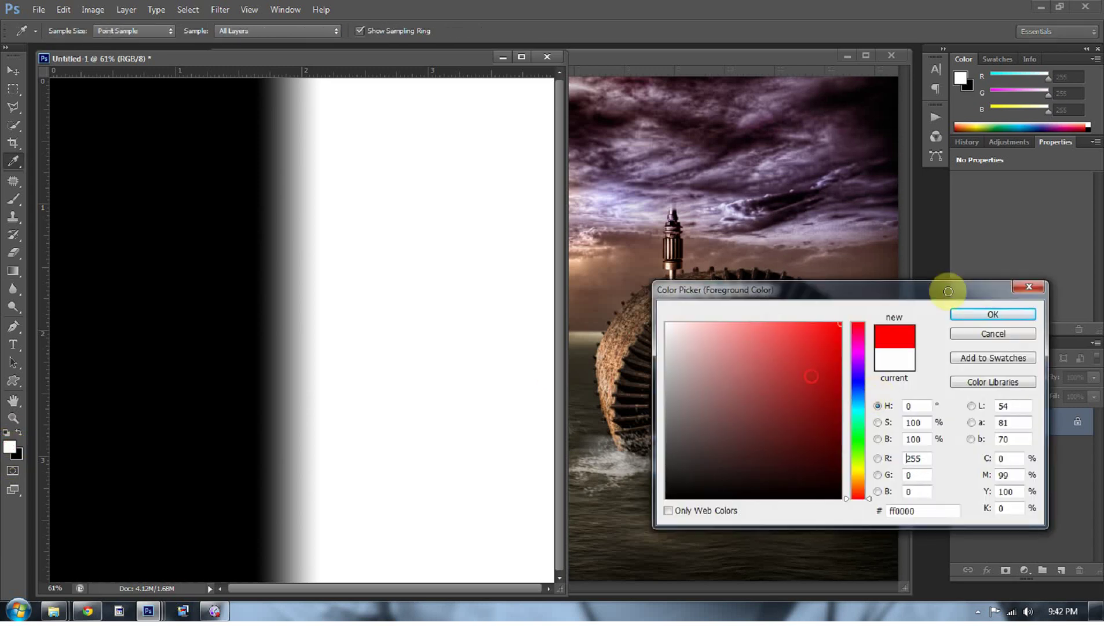
click(993, 316)
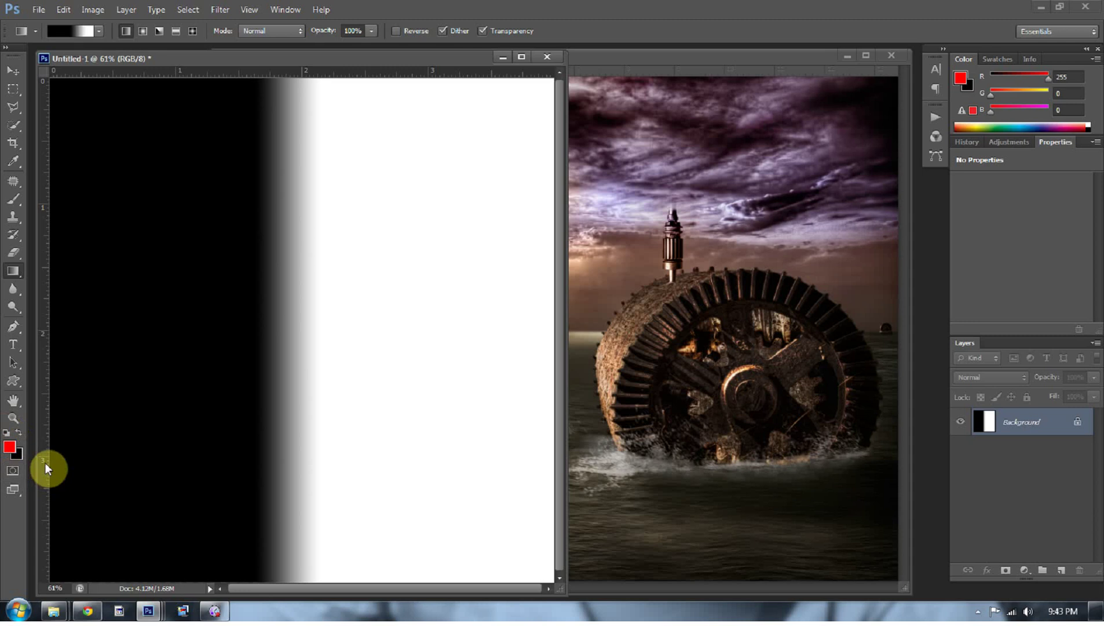
- Render Difference Clouds over the gradient using the default black and white colors, and invert the result
key(d)
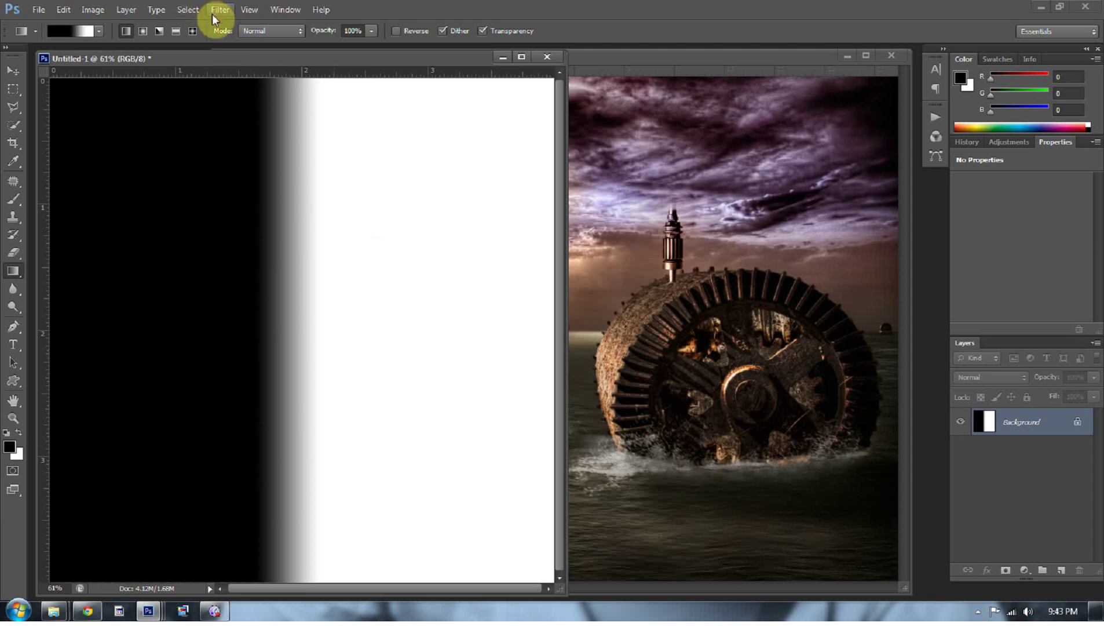
click(219, 10)
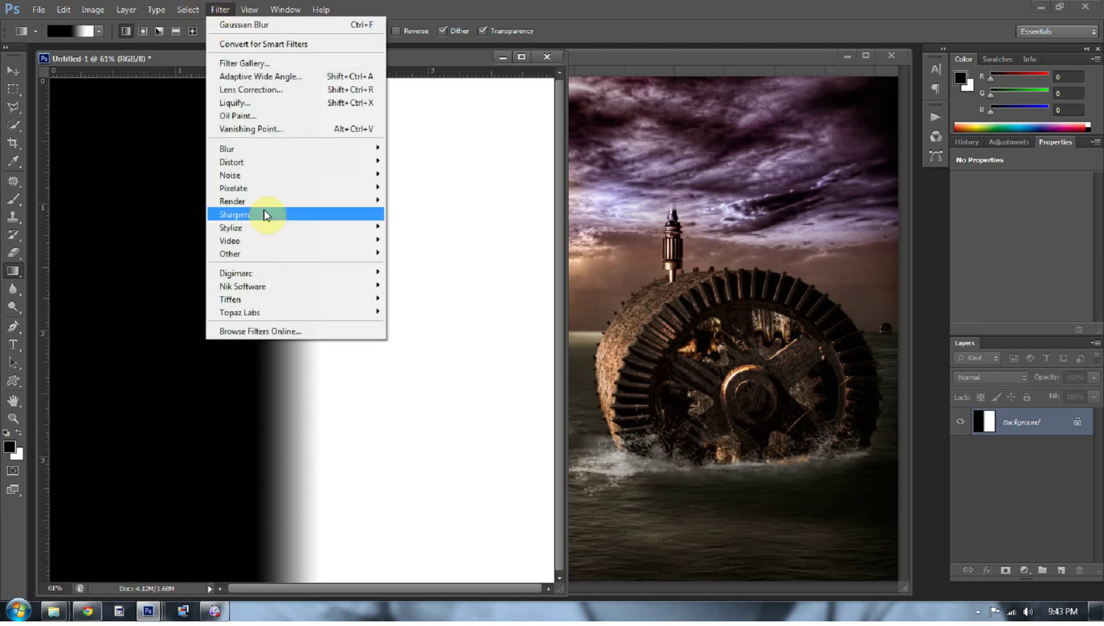
mouse_move(244, 201)
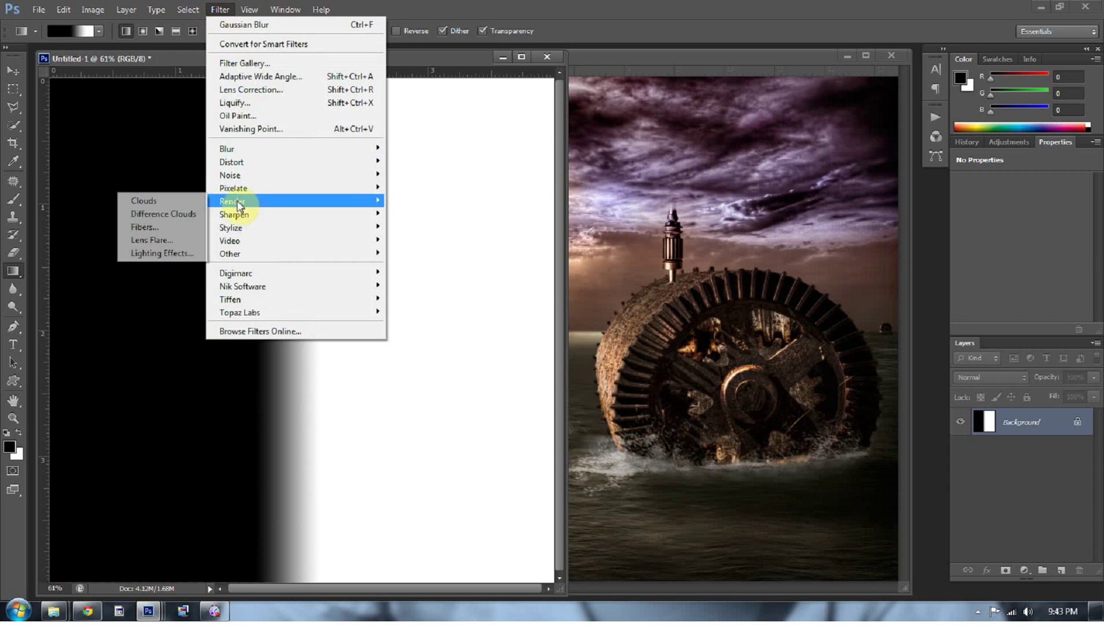
click(166, 213)
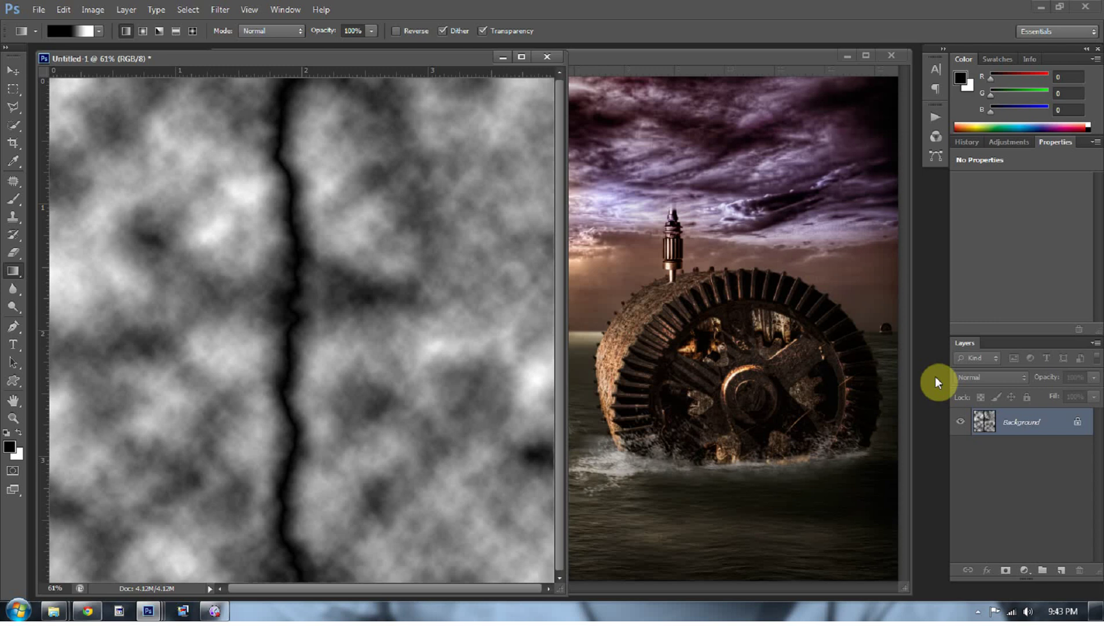
key(ctrl+i)
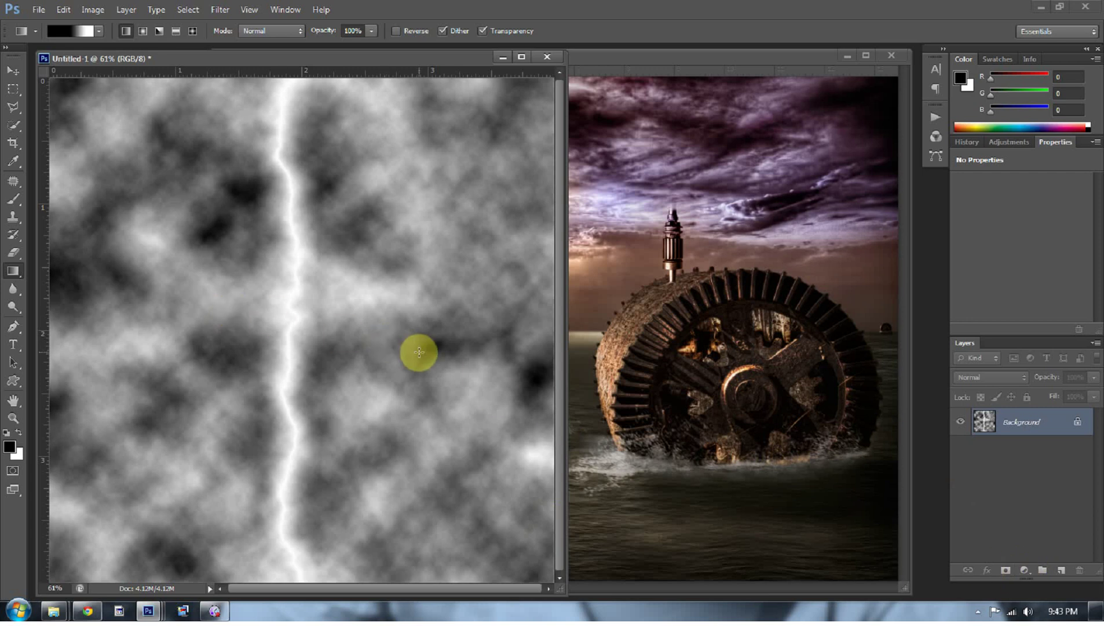
- Add a Levels adjustment layer with black input 221 and midtones 0.66 to isolate the white lightning bolt on black
click(1025, 570)
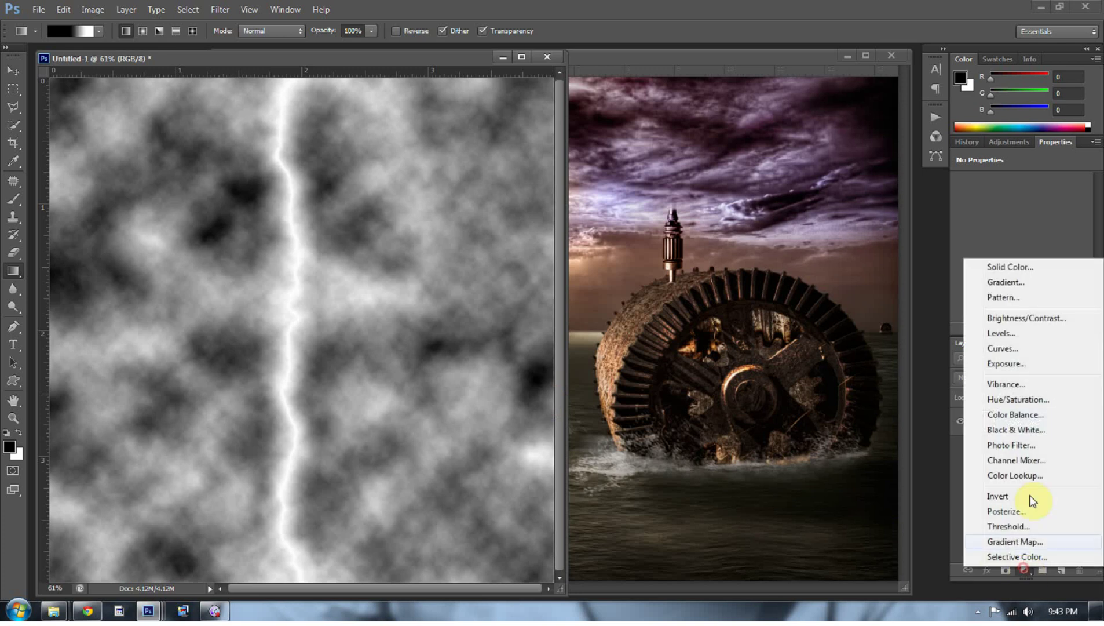
click(1015, 334)
drag(977, 282, 1071, 284)
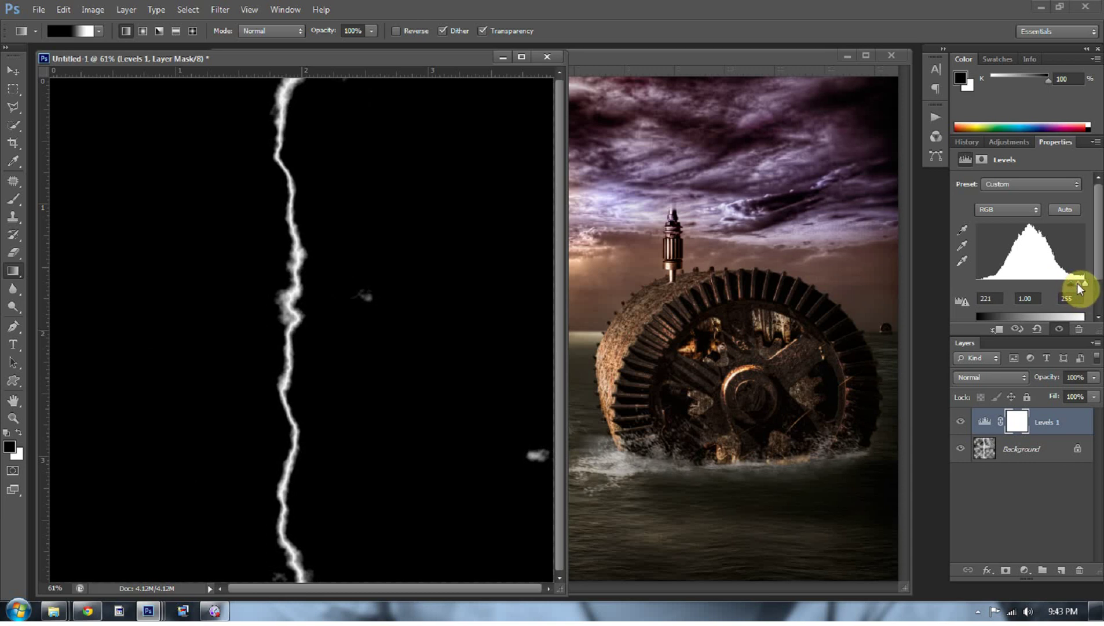
drag(1080, 284, 1084, 284)
drag(1085, 288, 1082, 287)
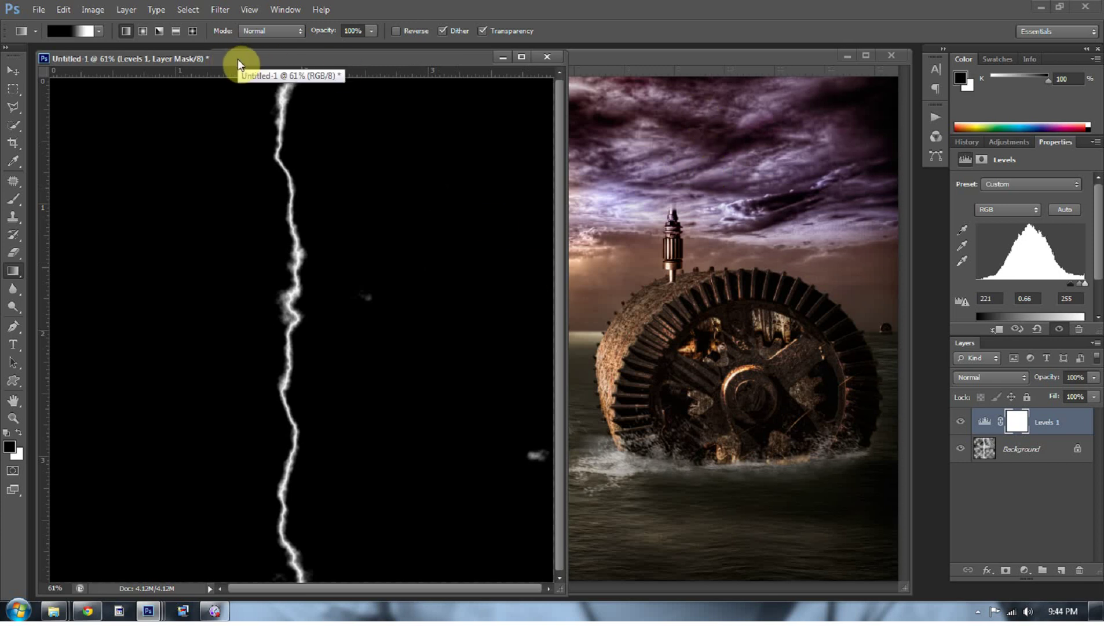
- Add a Solid Color fill layer above the Levels layer in purple 8f82ad, sampled from the stormy sky in the composite
mouse_move(237, 59)
mouse_down()
mouse_move(151, 60)
mouse_move(261, 61)
mouse_move(219, 50)
mouse_up()
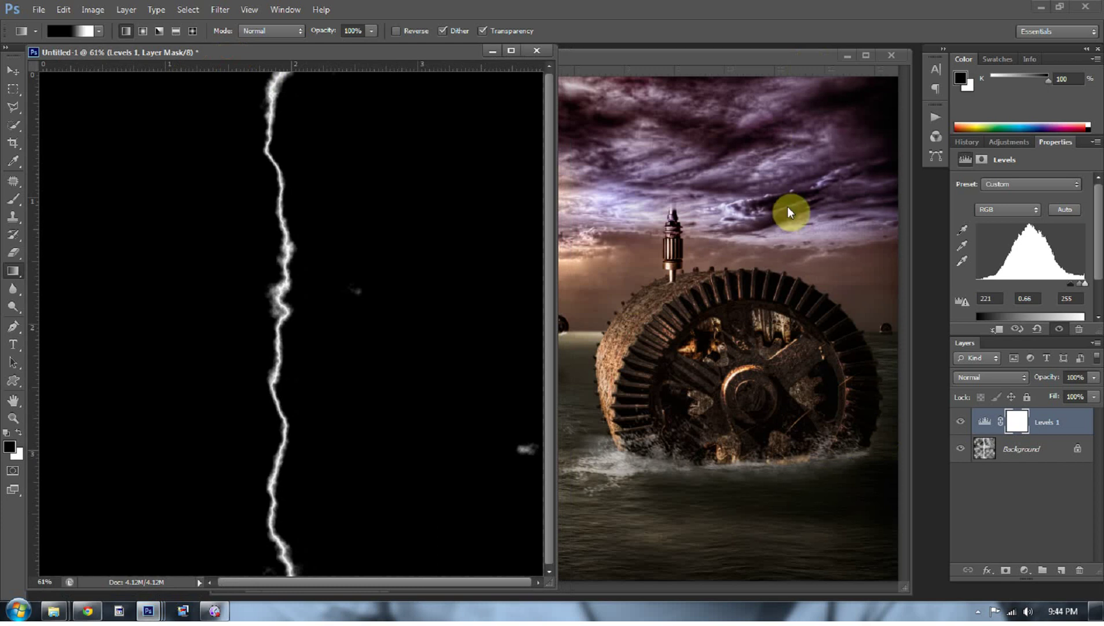
click(1025, 572)
click(1004, 271)
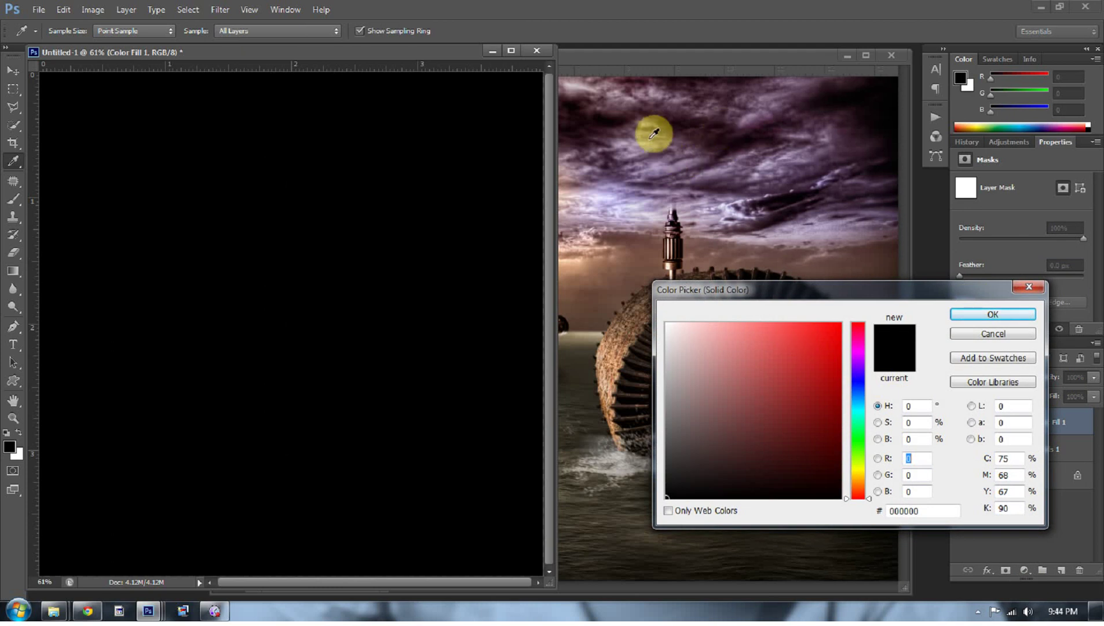
click(626, 181)
click(973, 316)
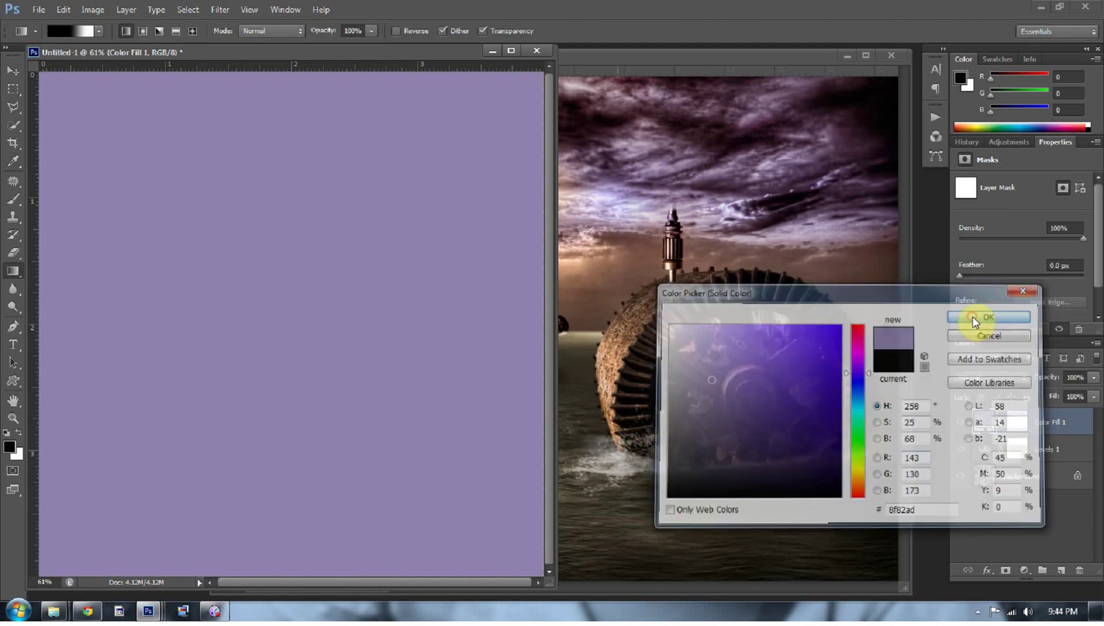
- Set the purple fill layer's blend mode to Overlay and stamp all visible layers into a new merged layer on top
click(986, 377)
click(973, 196)
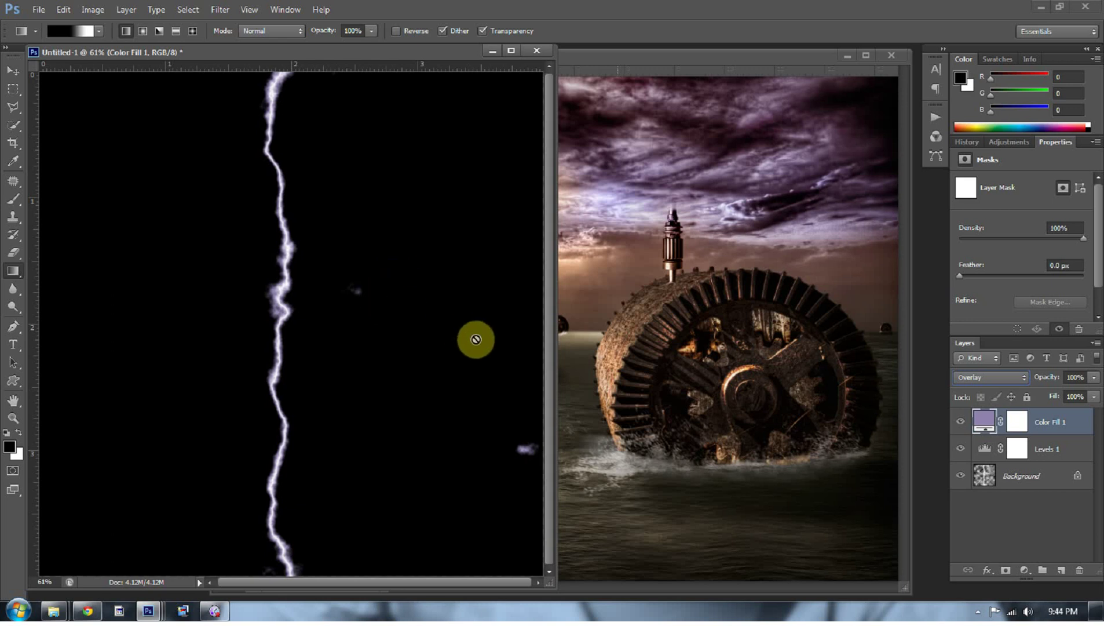
key(ctrl+shift+alt+e)
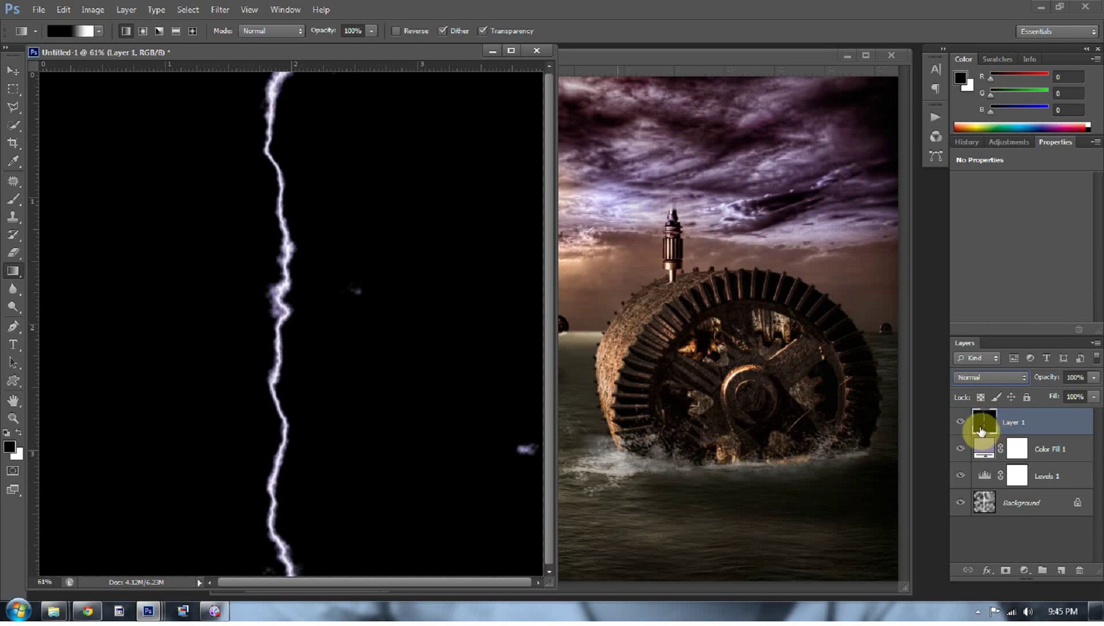
- Inspect the merged lightning layer on its own by toggling layer visibility, and show all layers again
drag(961, 450, 960, 503)
click(961, 426)
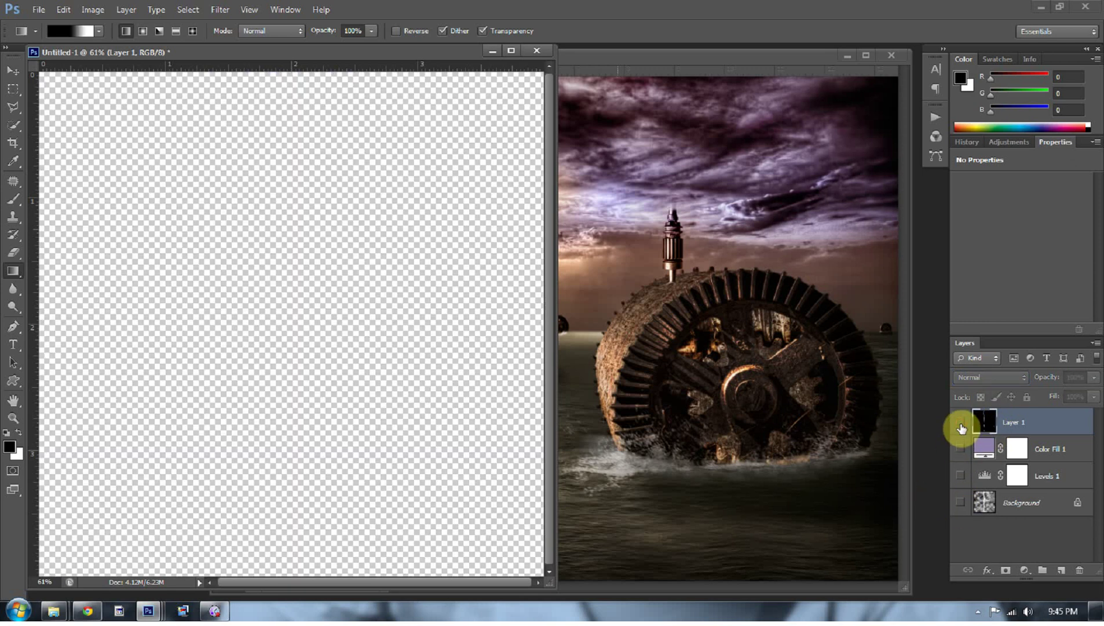
click(961, 427)
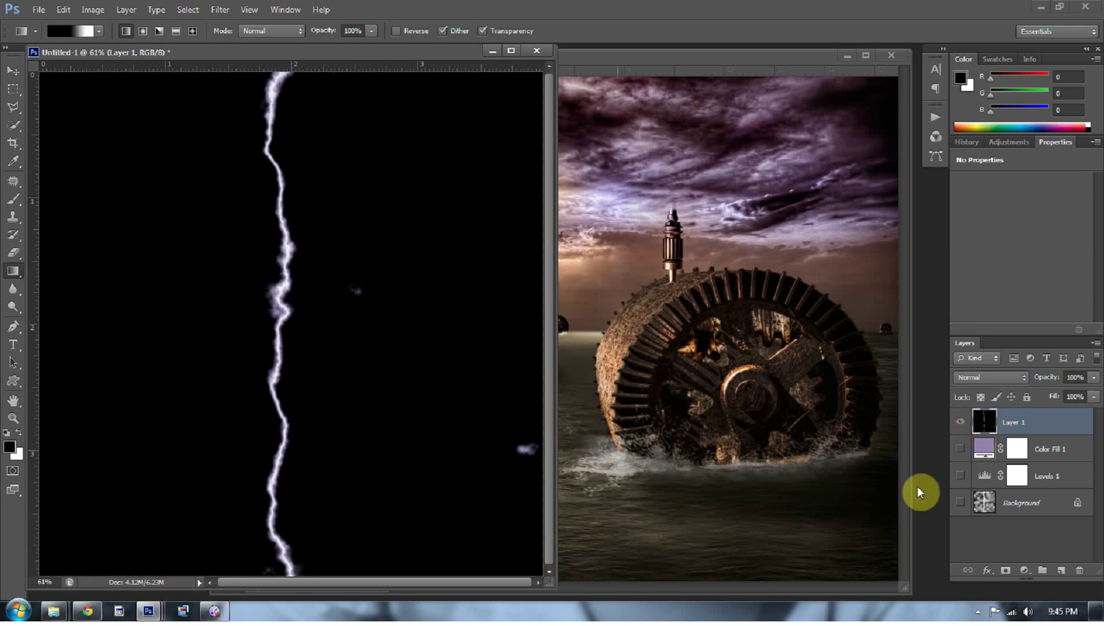
key(v)
key(alt+v)
click(457, 5)
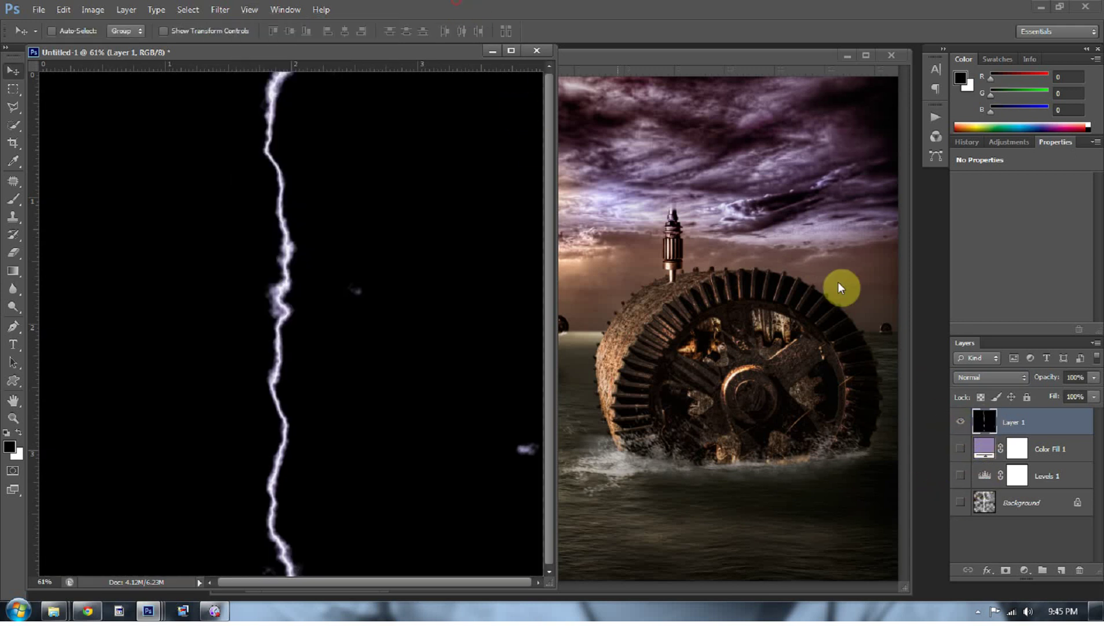
drag(961, 448, 963, 511)
- Copy the merged lightning layer into Concert #5 Work 3.psd, ending at the large wheel's antenna tip, with the Lighten blend mode
key(alt+v)
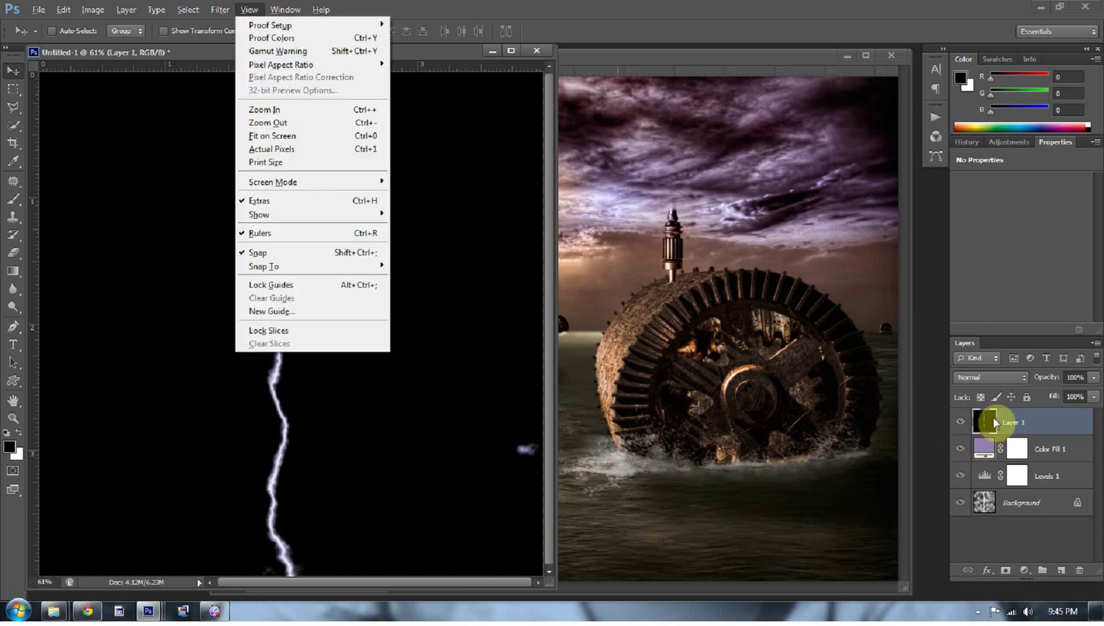
click(488, 234)
key(g)
key(v)
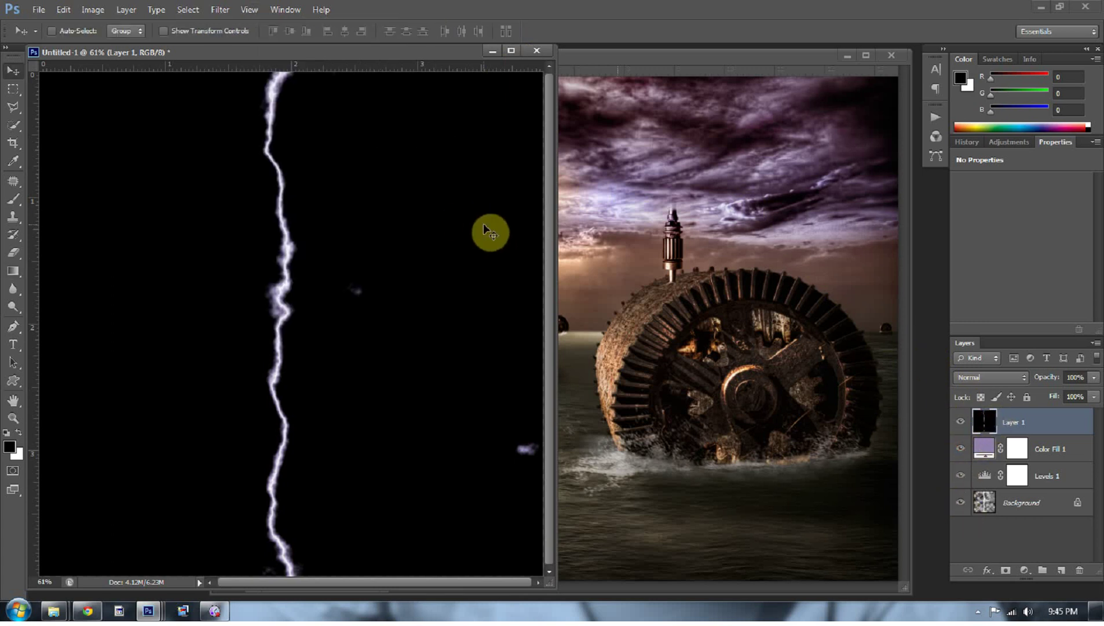
drag(436, 303, 689, 276)
drag(657, 200, 659, 118)
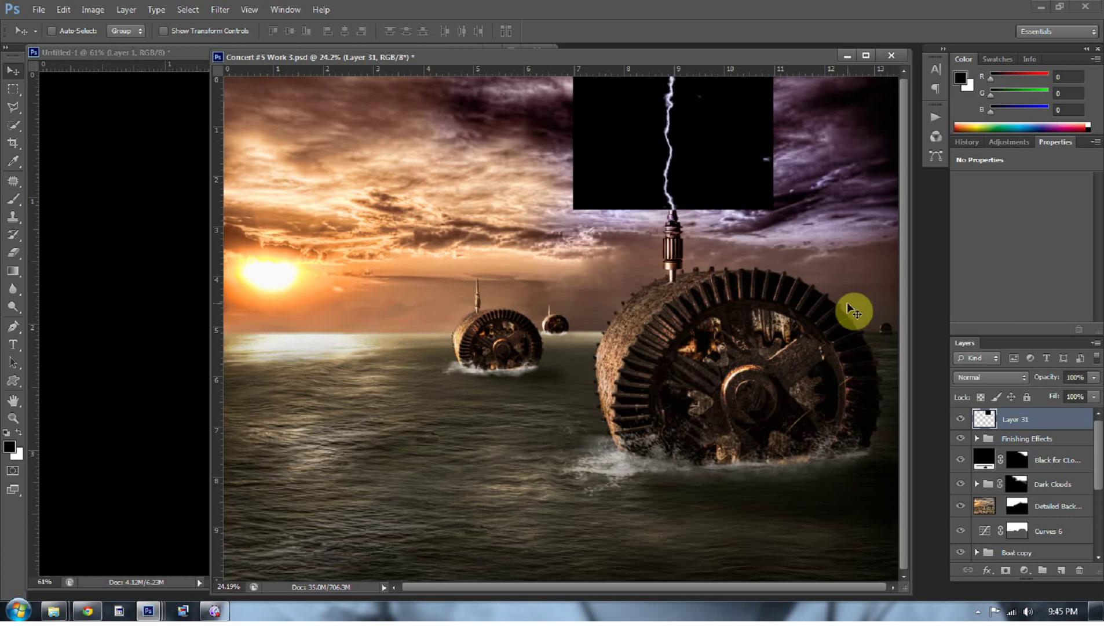
click(1023, 376)
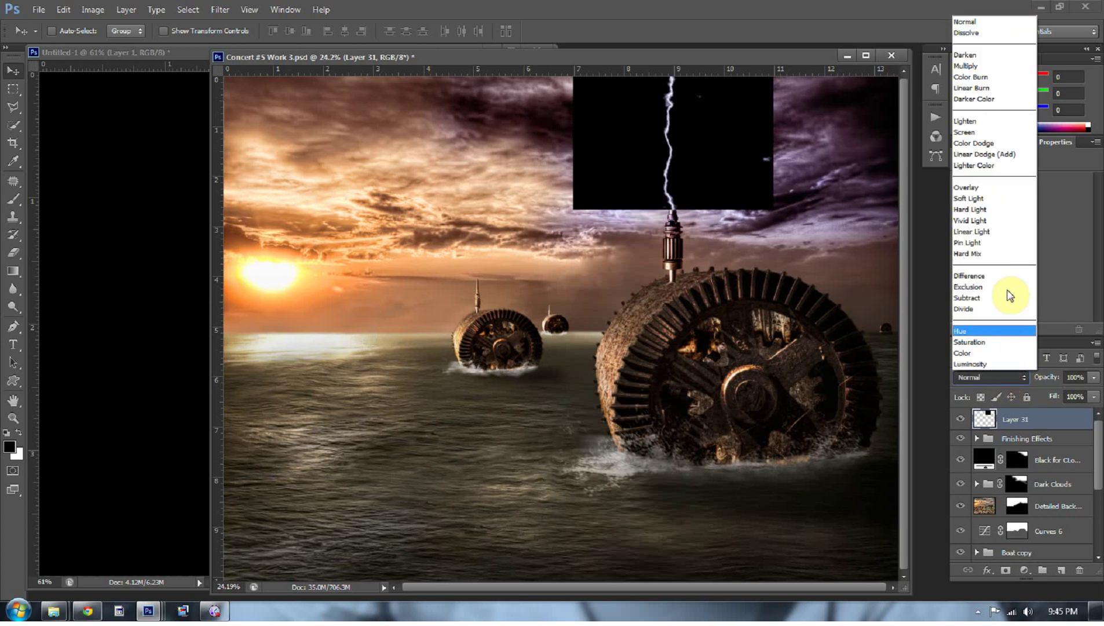
click(966, 121)
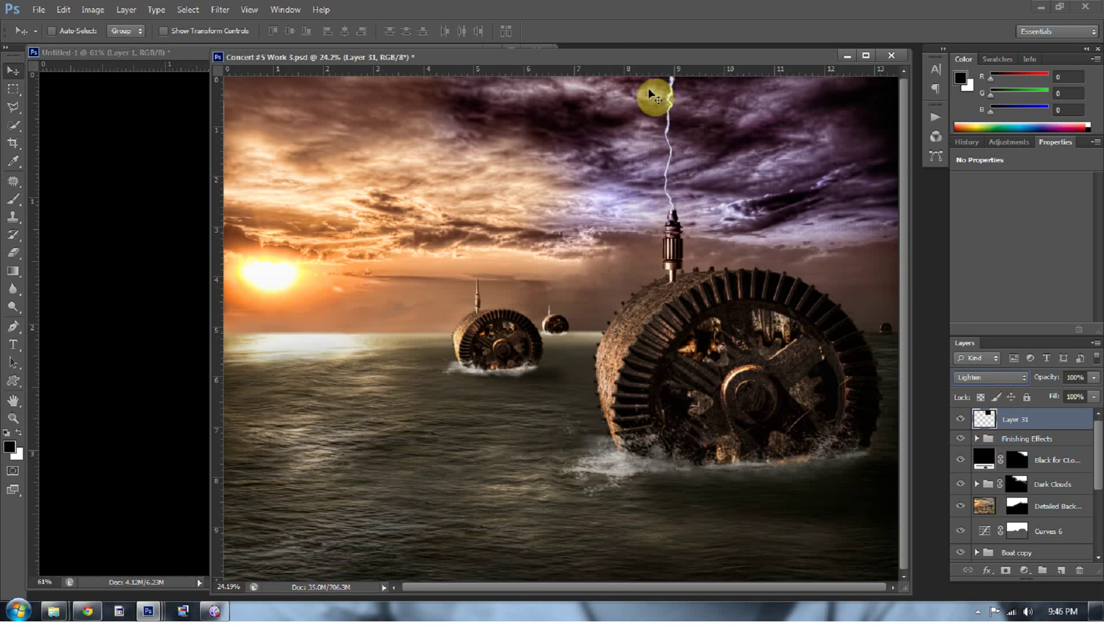
- Add a layer mask to the lightning layer and paint both ends of the bolt with a soft black 150 px brush
click(1006, 572)
key(b)
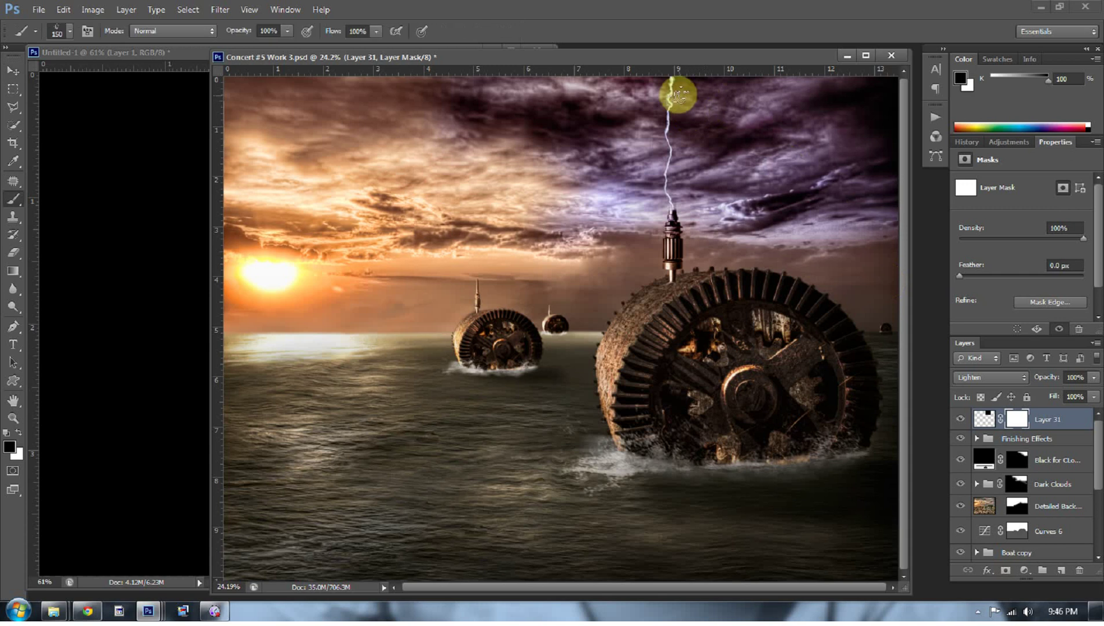
right_click(682, 96)
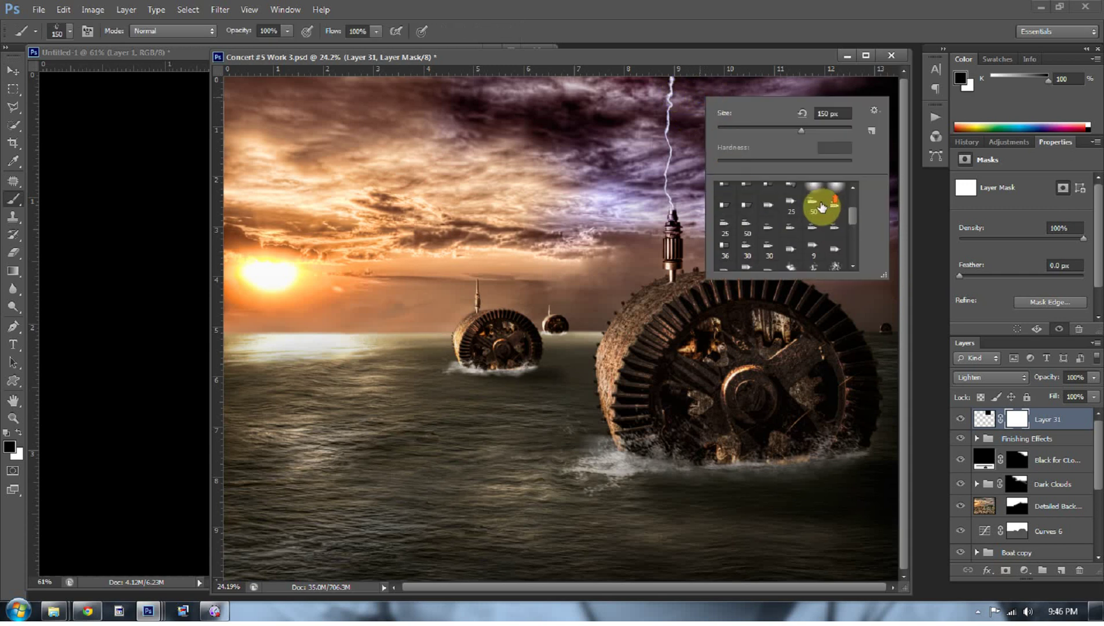
click(814, 193)
mouse_move(667, 86)
mouse_down()
mouse_move(686, 82)
mouse_move(667, 85)
mouse_move(687, 93)
mouse_move(665, 77)
mouse_up()
mouse_move(671, 196)
mouse_down()
mouse_move(670, 216)
mouse_move(688, 197)
mouse_move(666, 214)
mouse_move(684, 231)
mouse_up()
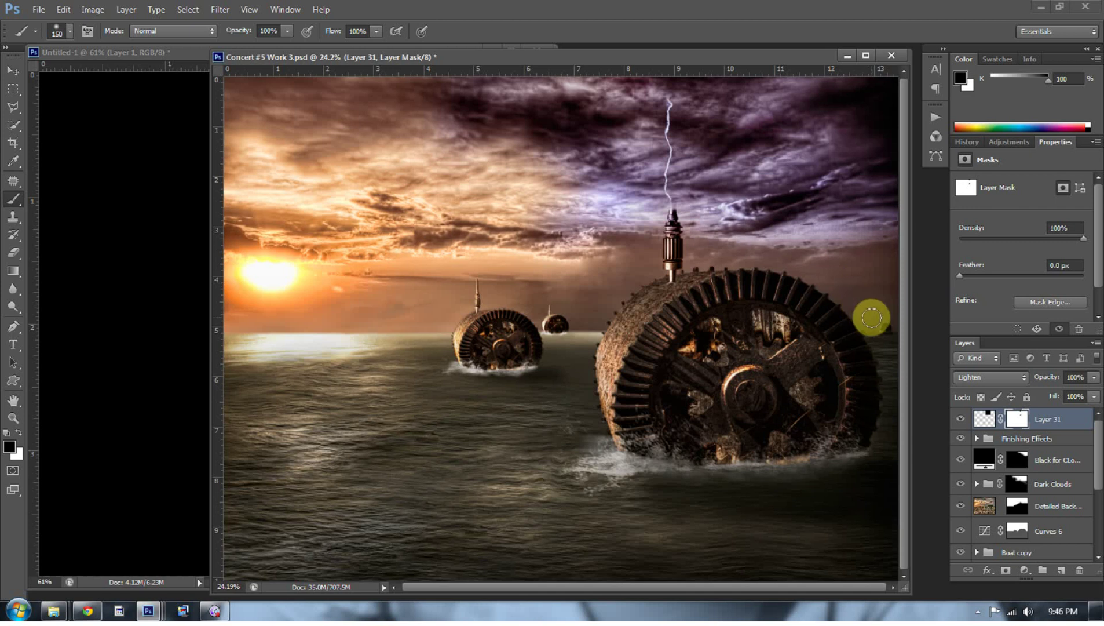
- Create a new layer above the lightning, fill it with 50% gray and set its blend mode to Overlay
click(1059, 574)
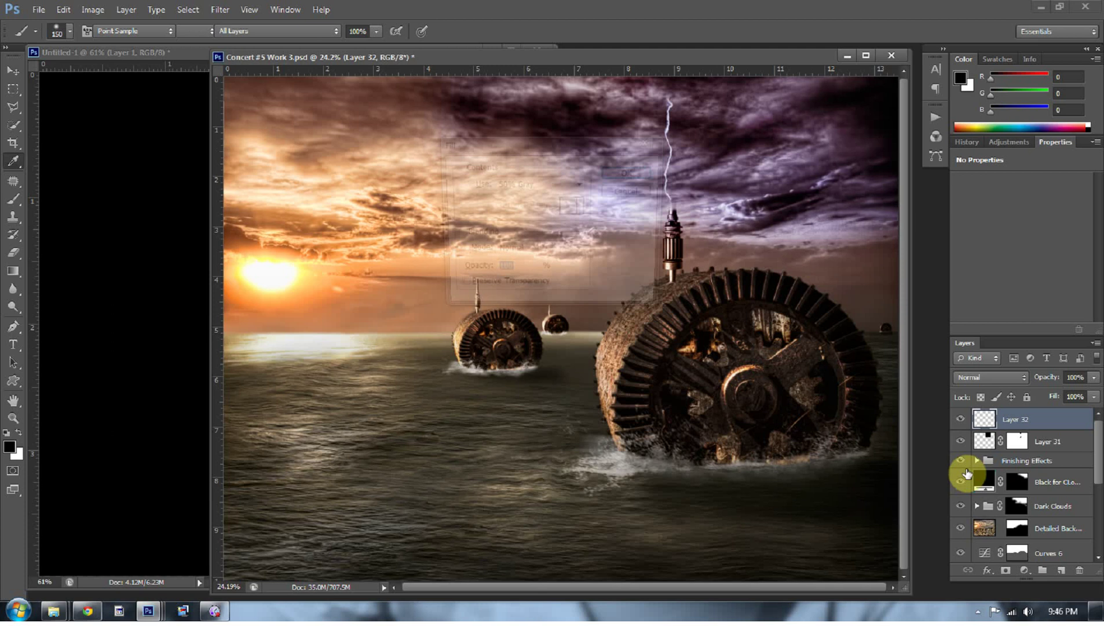
key(shift+F5)
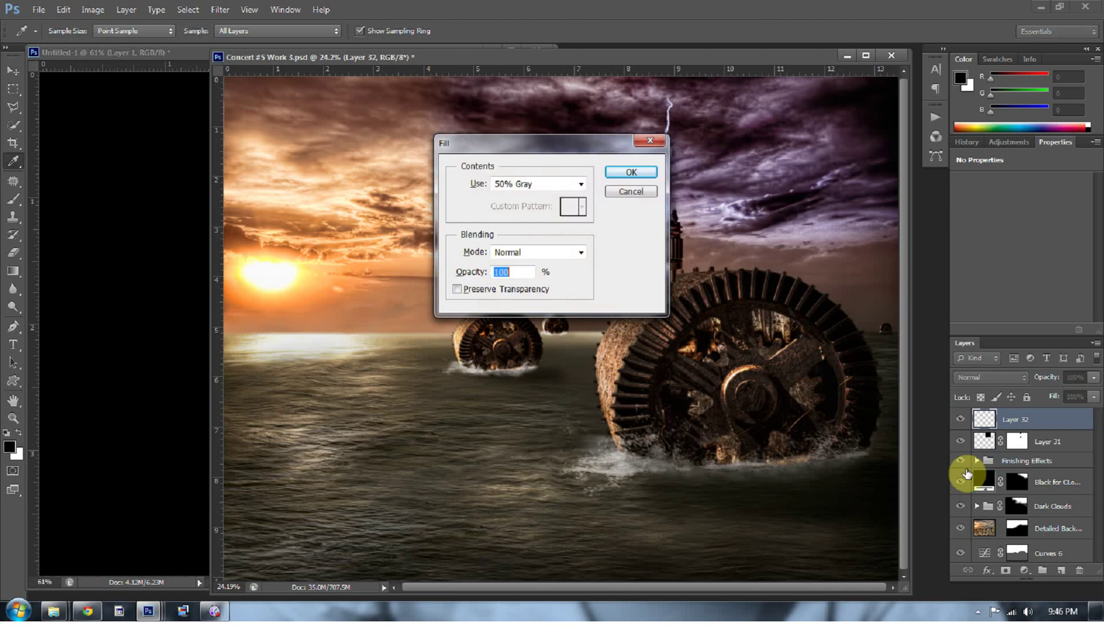
click(617, 174)
click(986, 376)
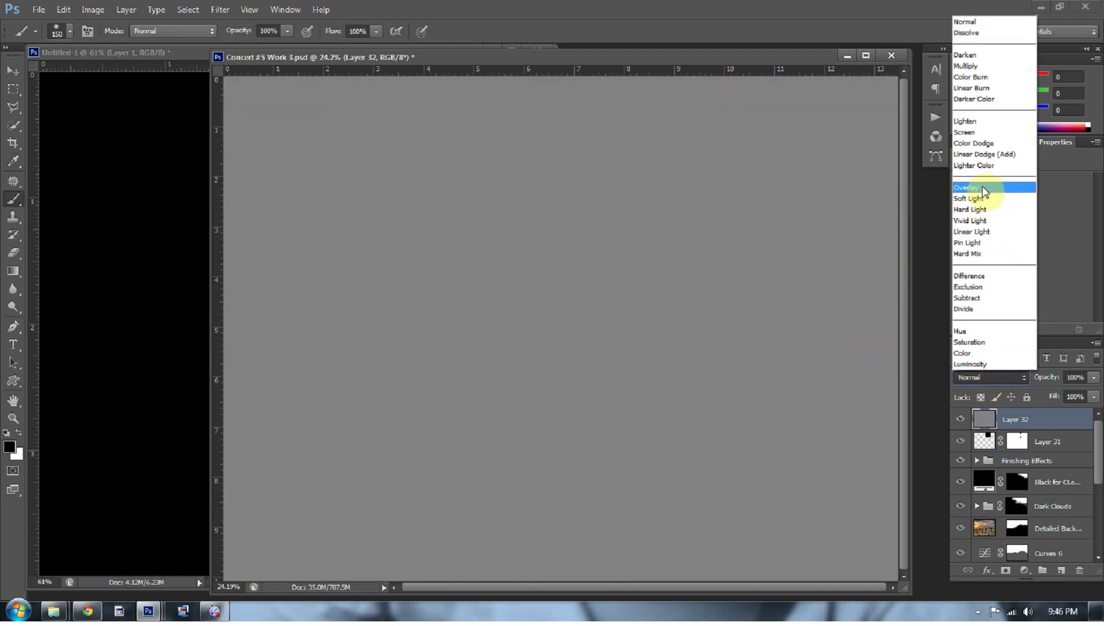
click(983, 187)
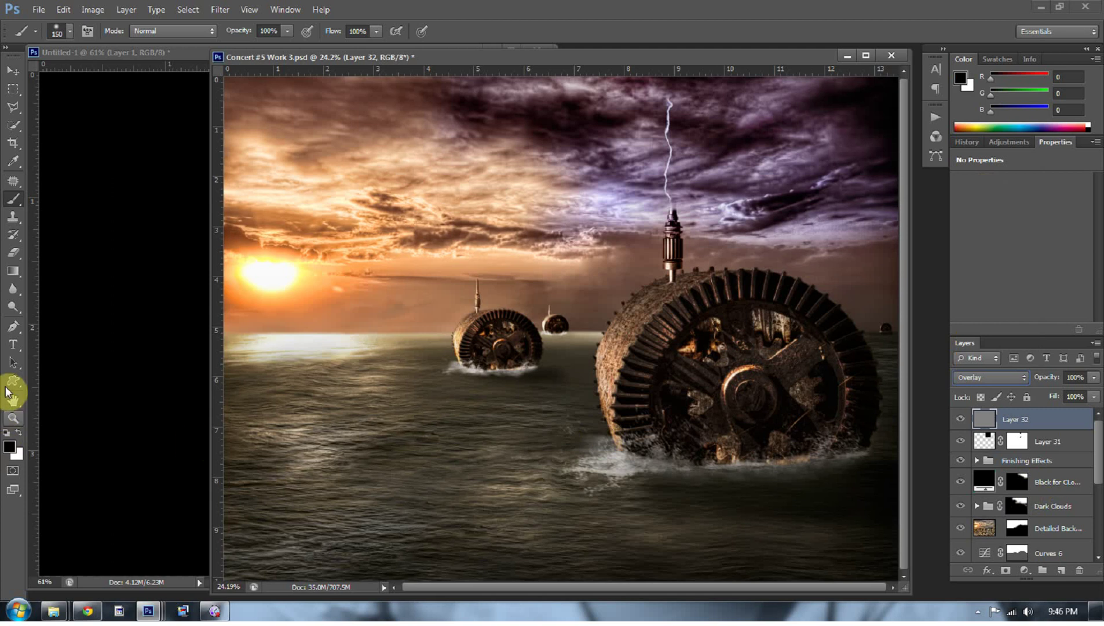
- Dodge the clouds around the bolt's upper end on the gray layer, using Midtones at 51% exposure, and compare before and after
drag(12, 307, 67, 301)
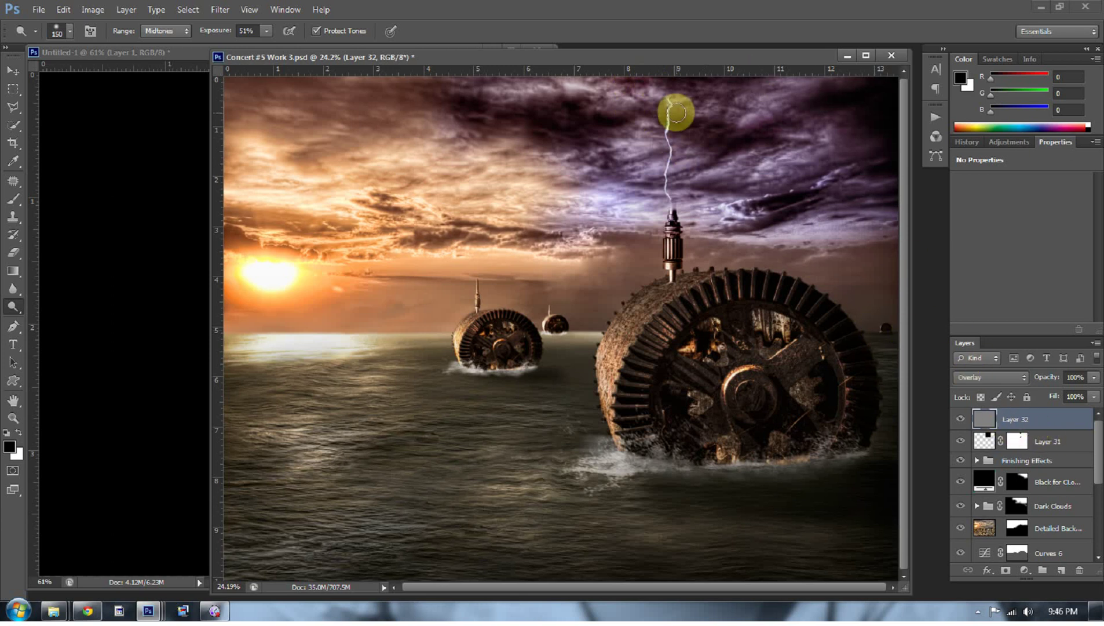
mouse_move(674, 96)
mouse_down()
mouse_move(690, 91)
mouse_move(640, 90)
mouse_move(712, 90)
mouse_move(623, 81)
mouse_move(637, 103)
mouse_up()
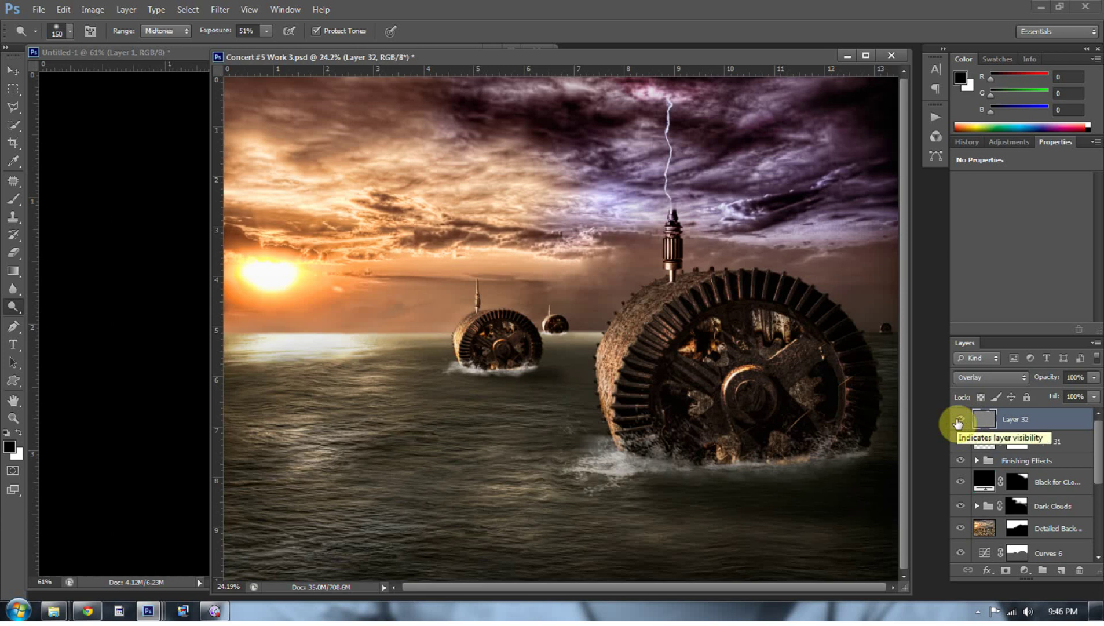
click(959, 420)
click(960, 419)
click(960, 419)
click(959, 420)
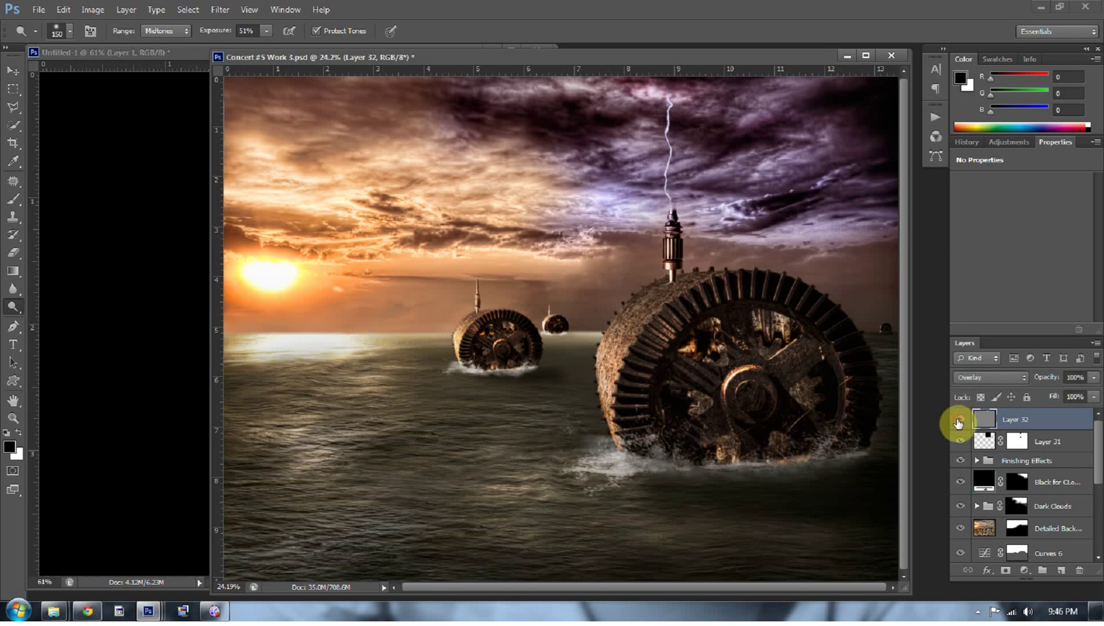
- Dodge the bolt's upper end and the area from the antenna tip up along the bolt, keeping Midtones, and compare the result
click(676, 98)
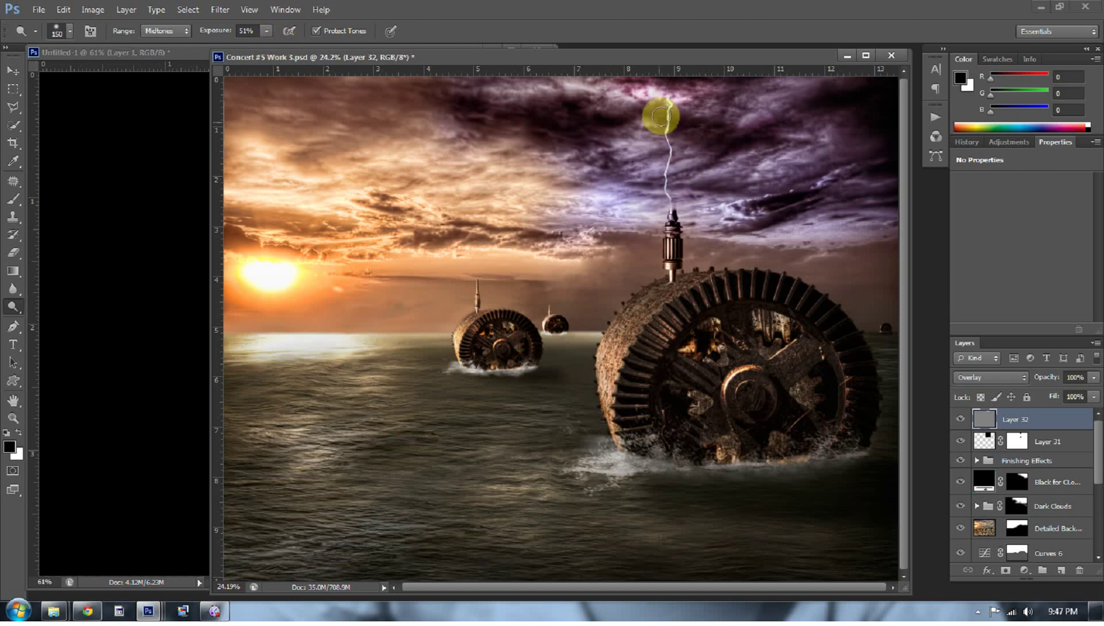
click(183, 32)
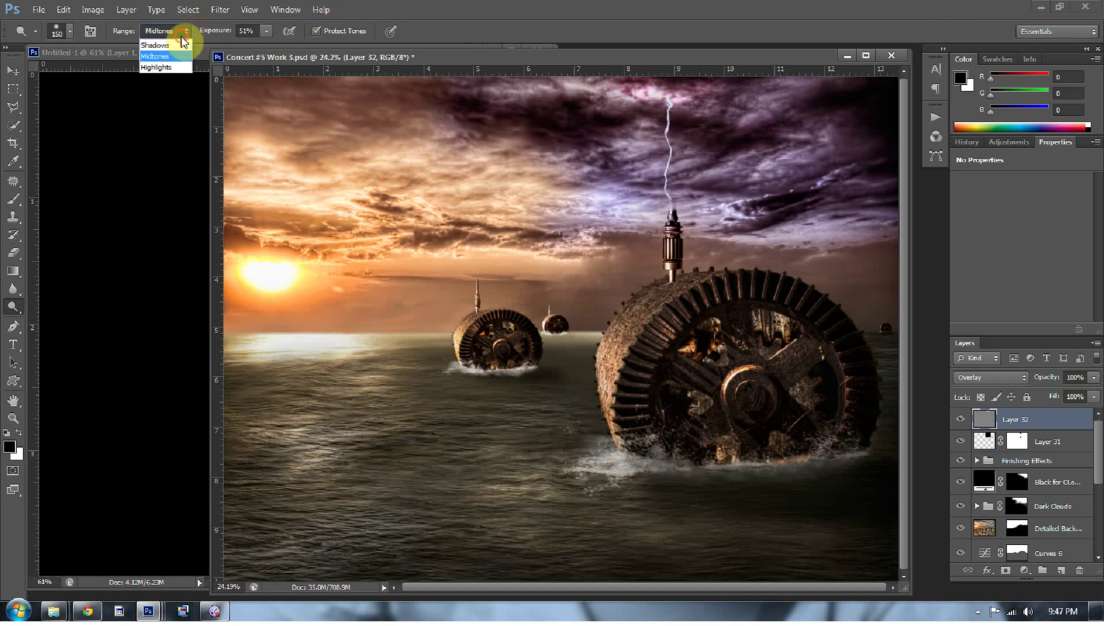
click(167, 58)
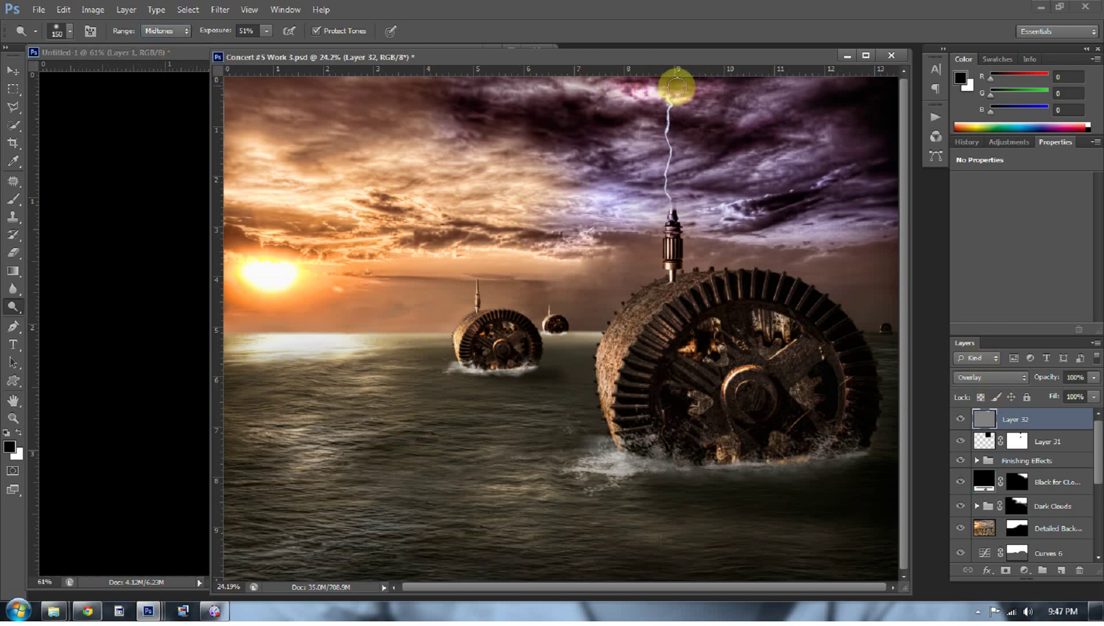
click(673, 202)
mouse_move(673, 201)
mouse_down()
mouse_move(661, 192)
mouse_move(700, 180)
mouse_move(649, 204)
mouse_move(710, 187)
mouse_move(675, 173)
mouse_move(668, 194)
mouse_move(663, 115)
mouse_up()
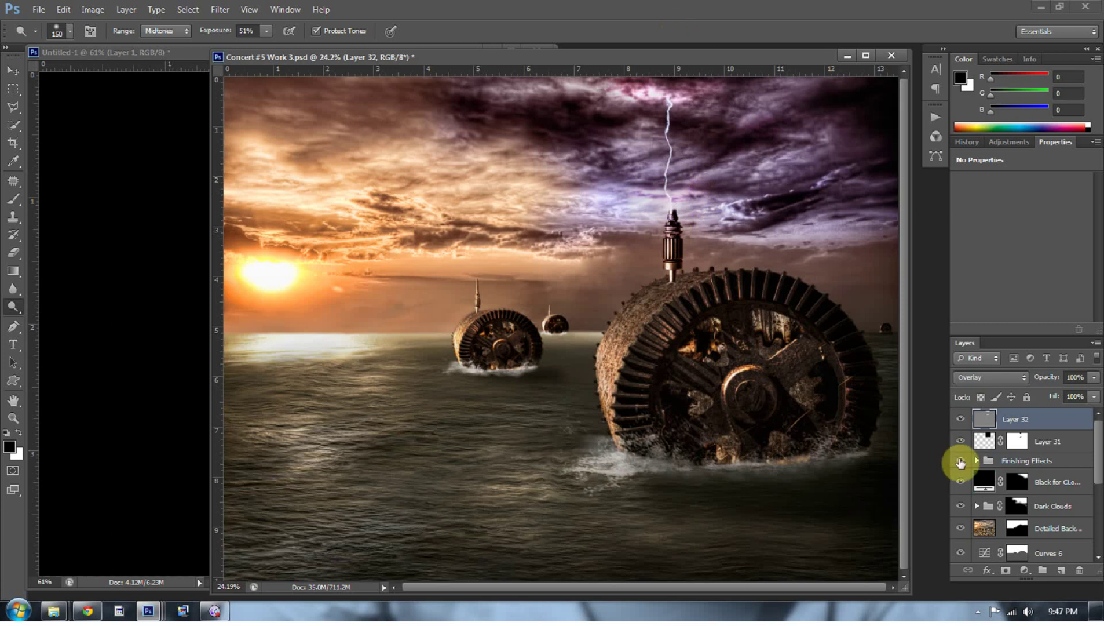
click(961, 420)
click(961, 421)
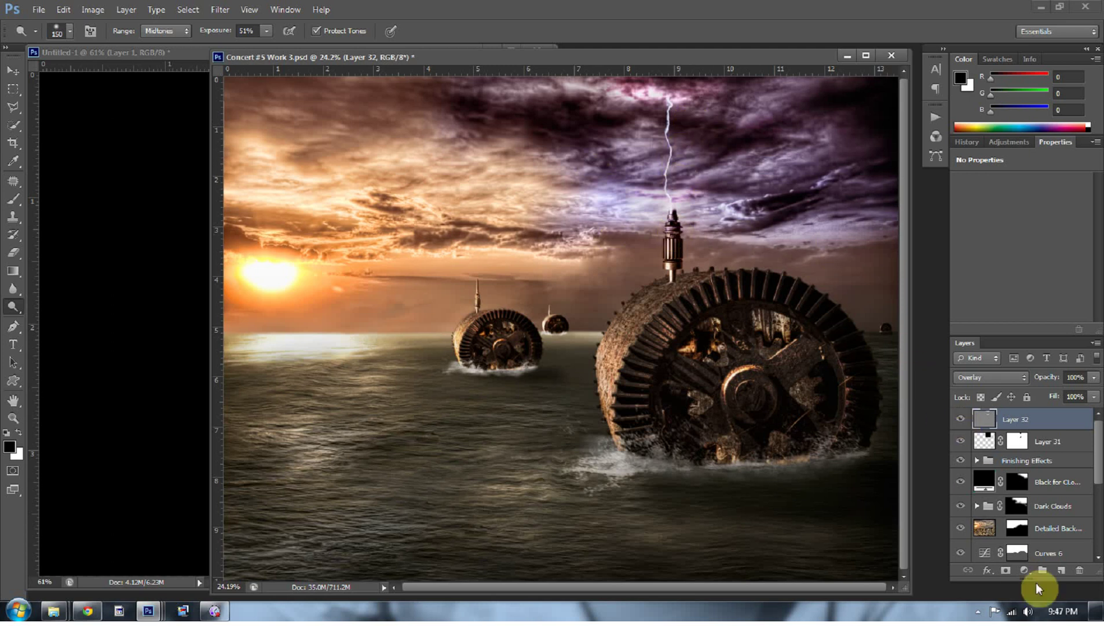
- Add a new empty layer on top and give the Dodge tool an enlarged version of the 14 px spatter tip
click(1061, 574)
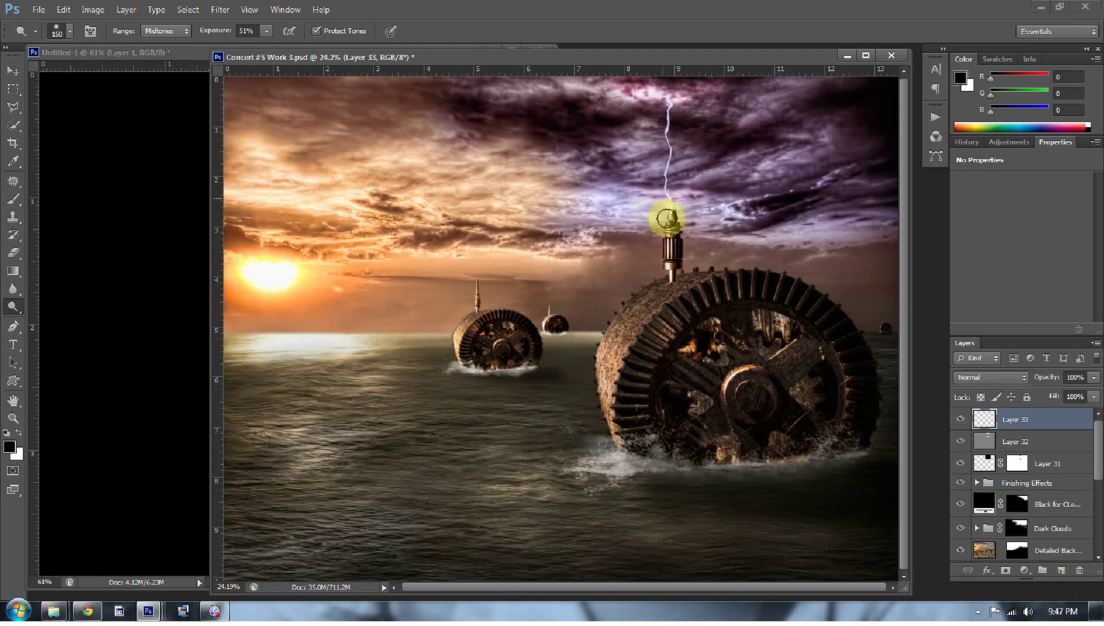
right_click(671, 201)
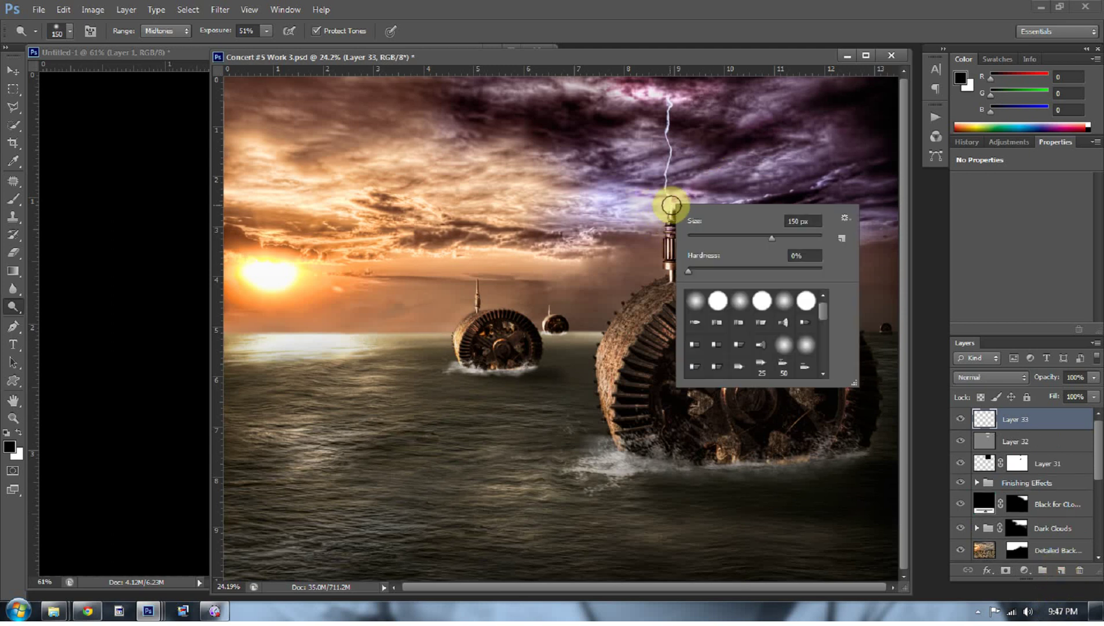
drag(822, 316, 823, 335)
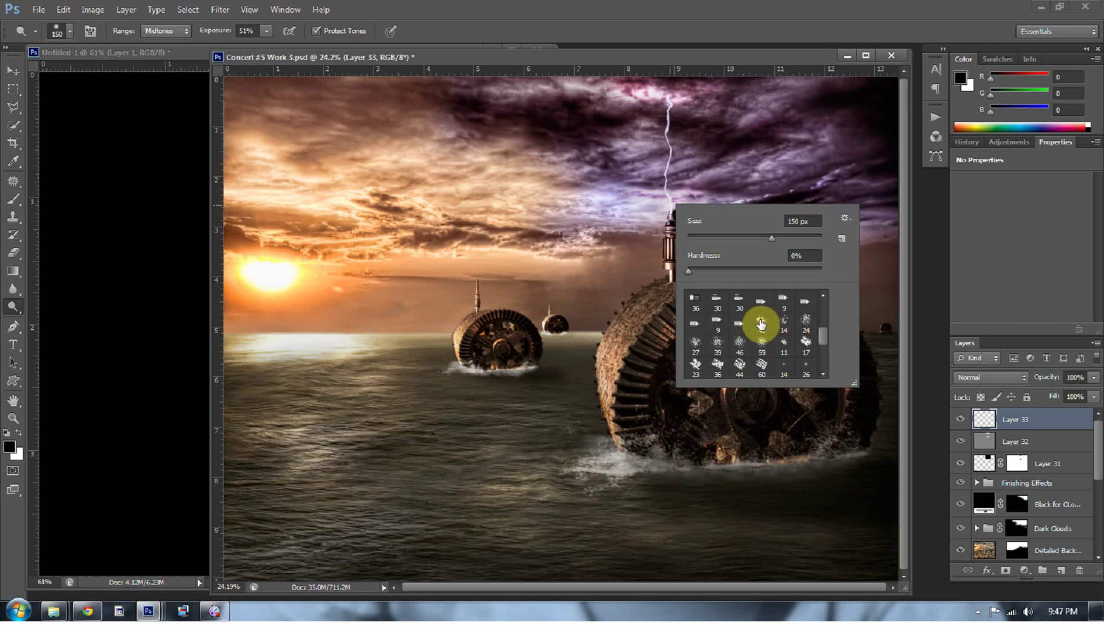
click(784, 324)
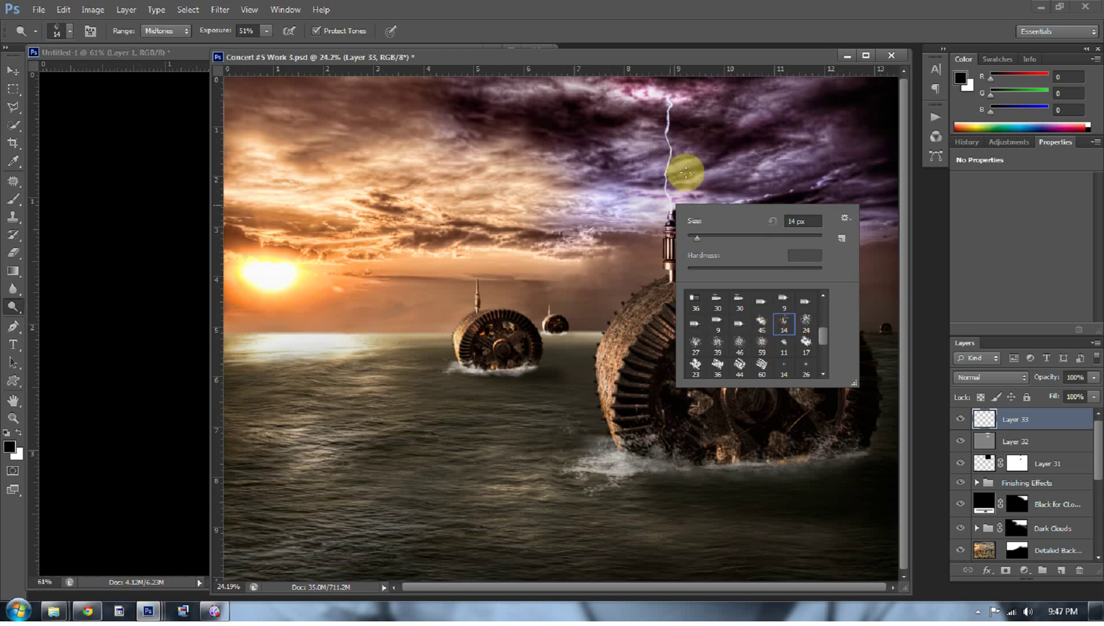
click(720, 235)
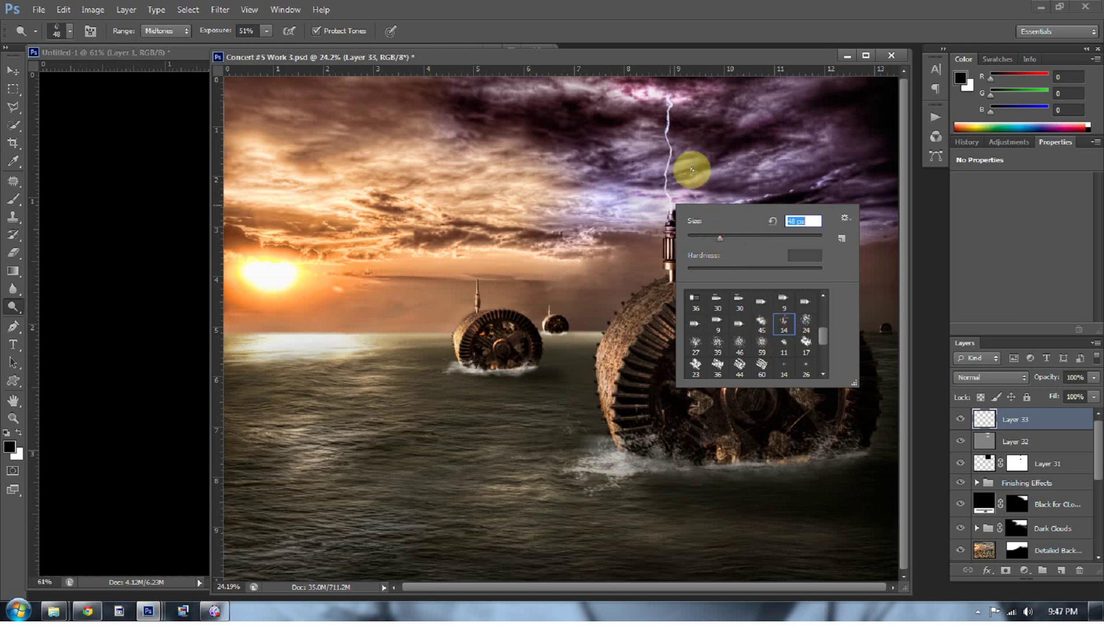
click(744, 238)
click(754, 238)
click(701, 54)
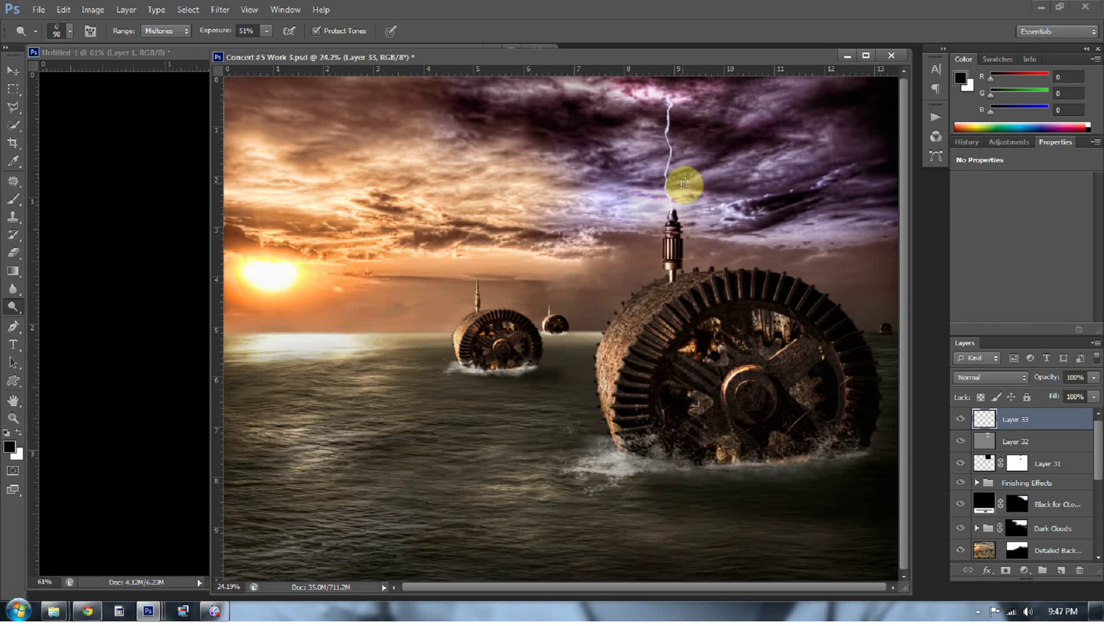
- Set the foreground color to white and try to paint sparks at the antenna tip with the spatter tip at 175 px
key(x)
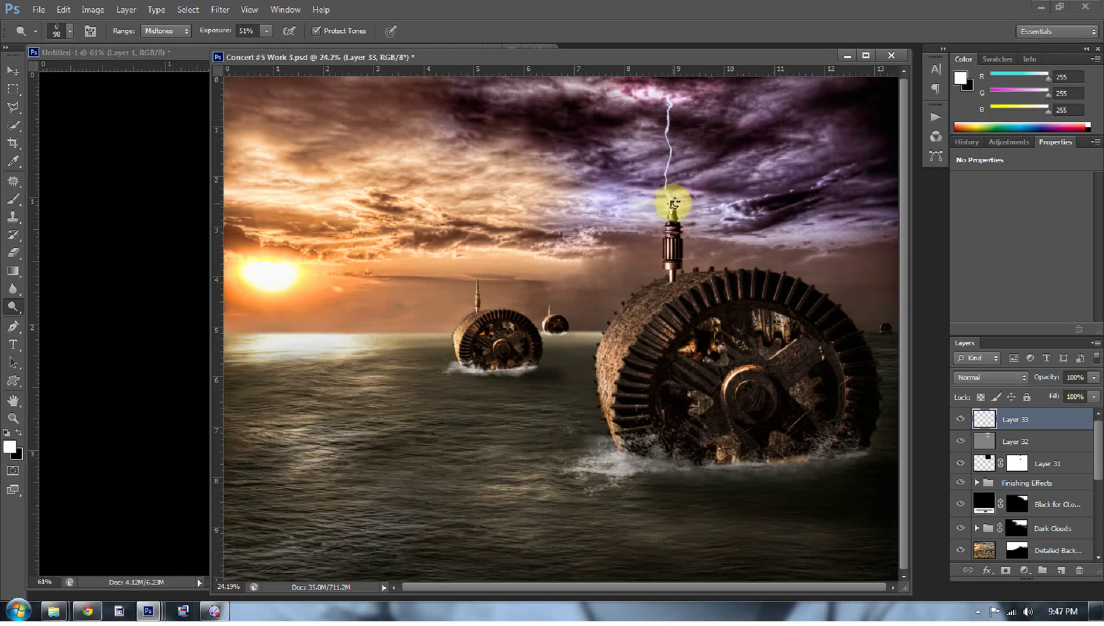
key(bracketright)
key(bracketright)
key(bracketright)
key(bracketright)
mouse_move(678, 200)
mouse_down()
mouse_move(670, 216)
mouse_move(685, 197)
mouse_move(667, 207)
mouse_up()
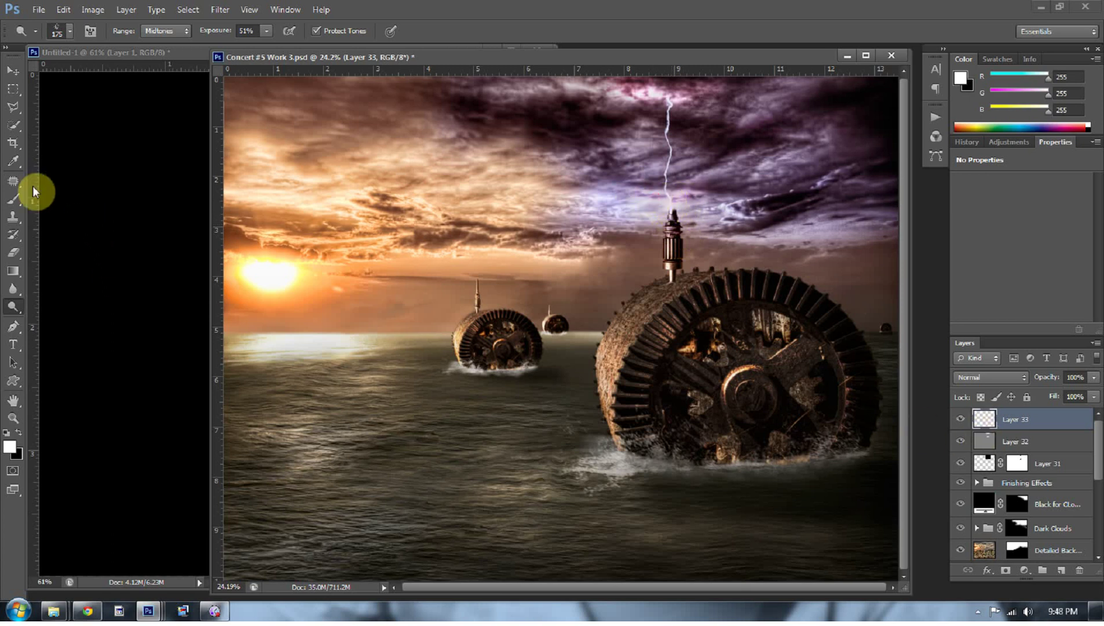
- Switch to the Brush tool and give it the 14 px spatter tip enlarged to 87 px
key(b)
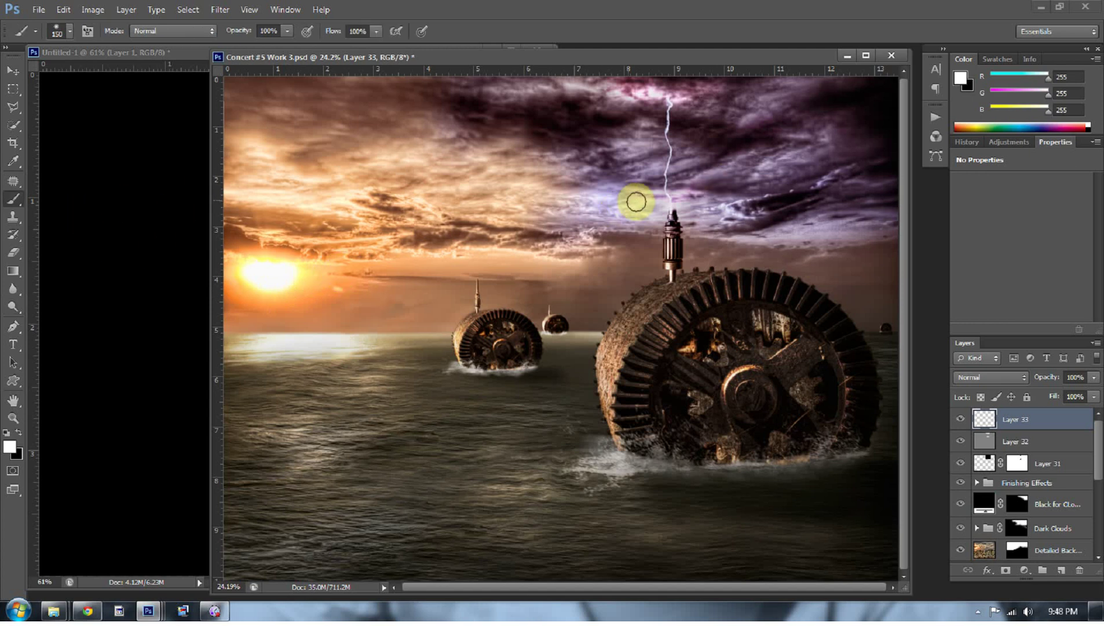
right_click(673, 210)
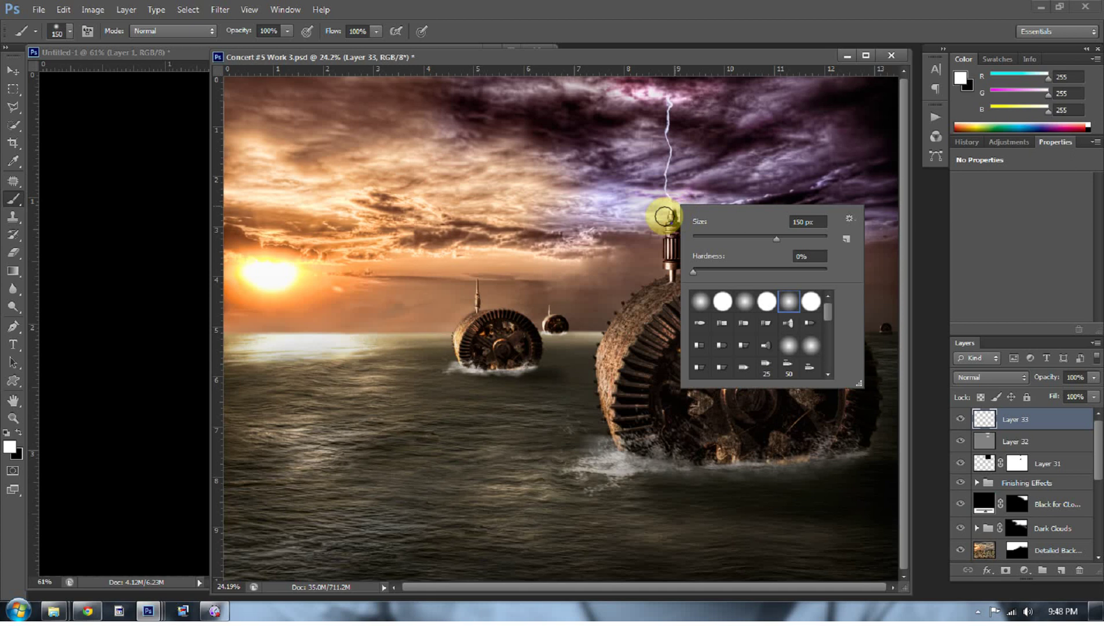
drag(827, 323, 825, 337)
click(789, 317)
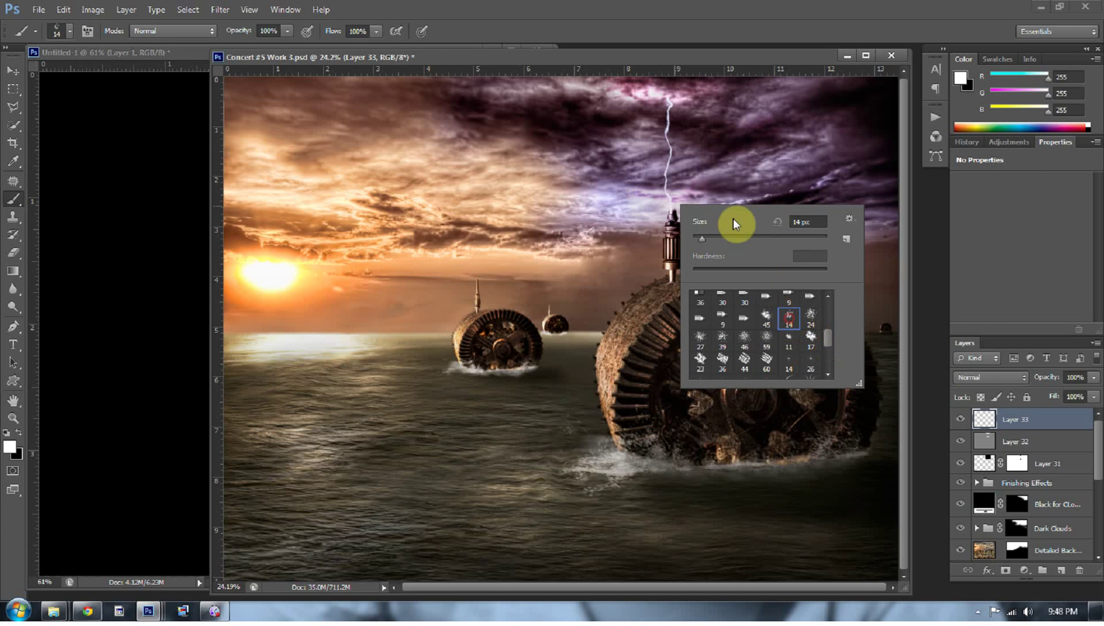
click(728, 238)
click(744, 237)
click(719, 54)
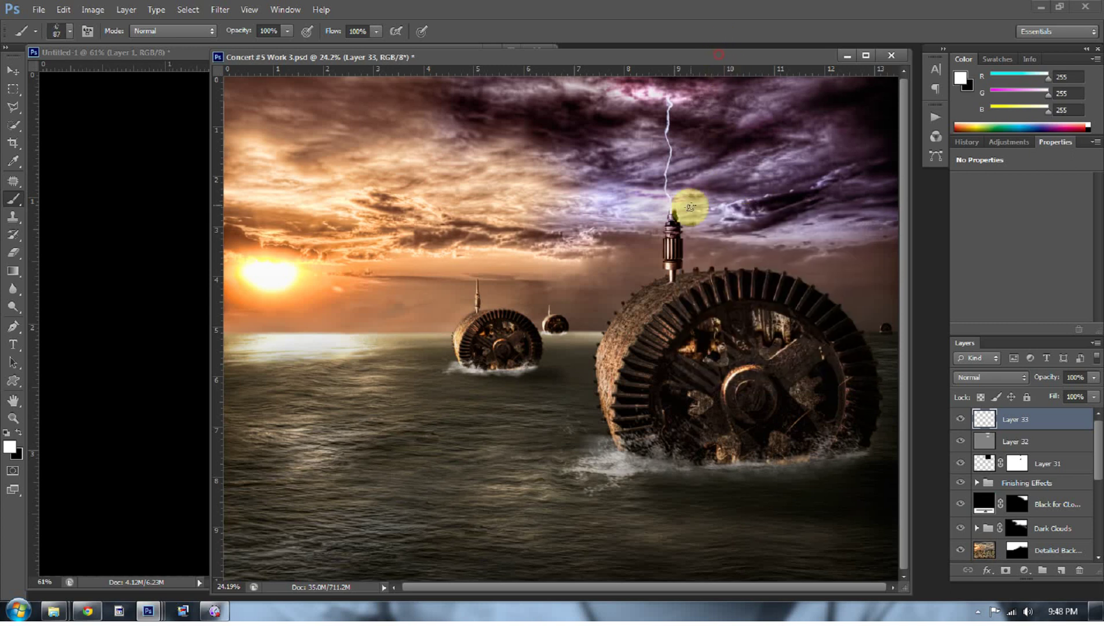
- Enlarge the spatter brush to 250 px and paint white sparks where the bolt strikes the antenna tip on Layer 33
key(bracketright)
key(bracketright)
key(bracketright)
key(bracketright)
key(bracketright)
key(bracketright)
key(bracketright)
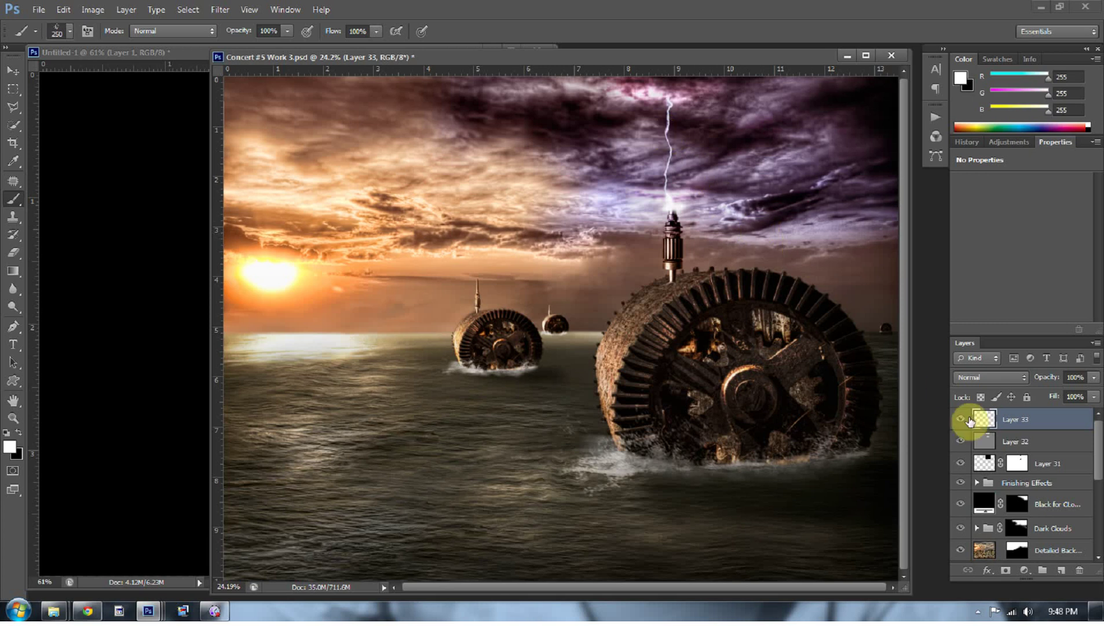
- Duplicate the lightning bolt layer, Layer 31, together with its mask
key(z)
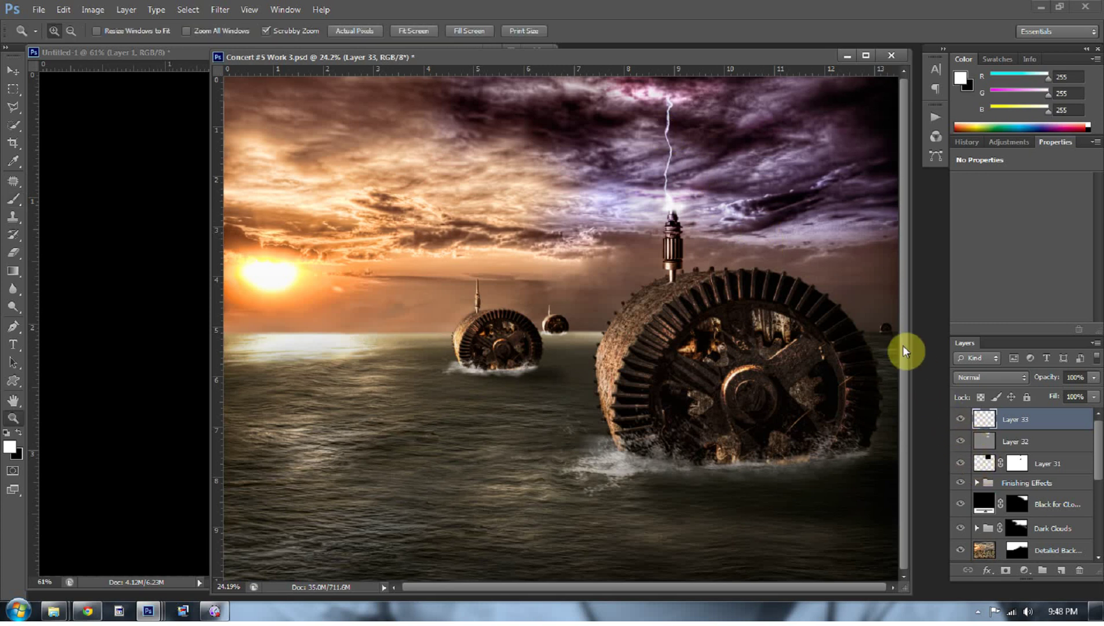
mouse_move(661, 108)
mouse_down()
mouse_move(688, 116)
mouse_move(715, 155)
mouse_up()
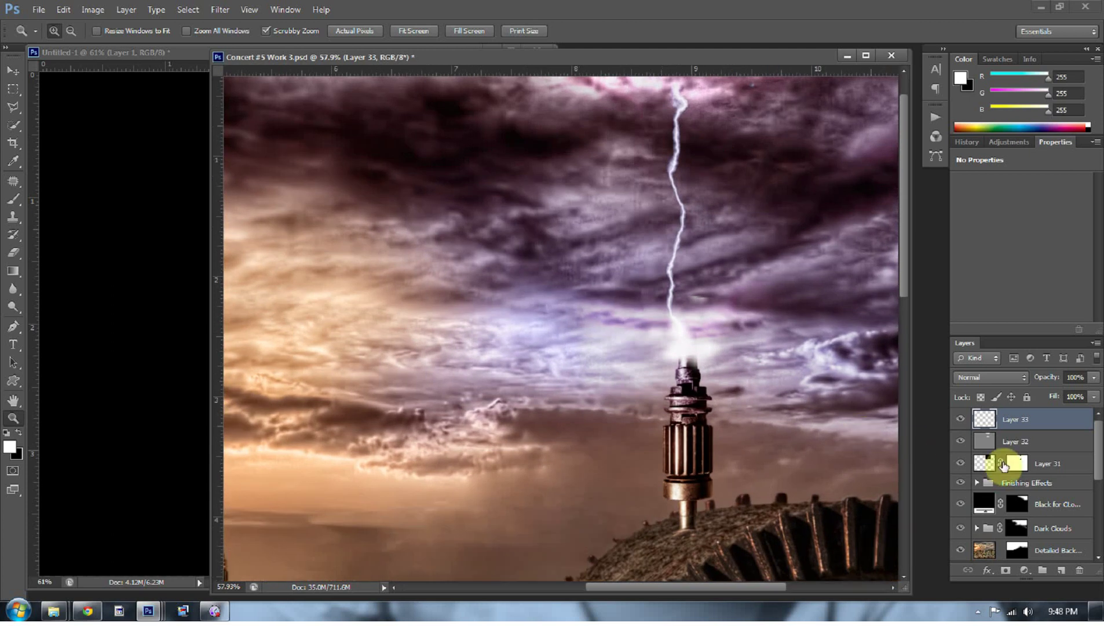
click(983, 463)
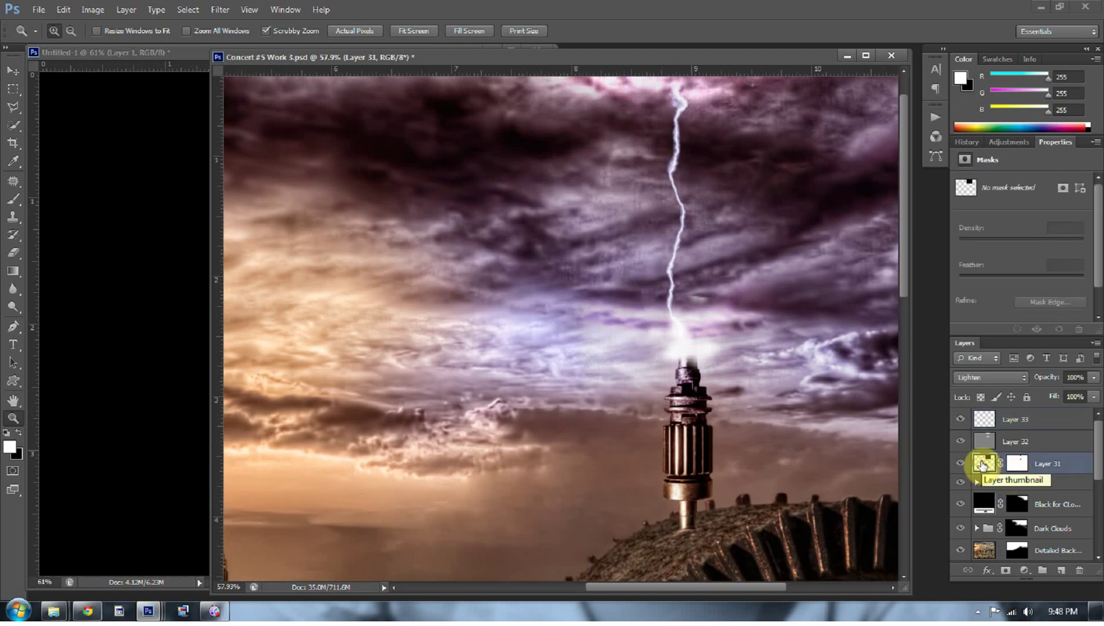
drag(982, 464, 985, 467)
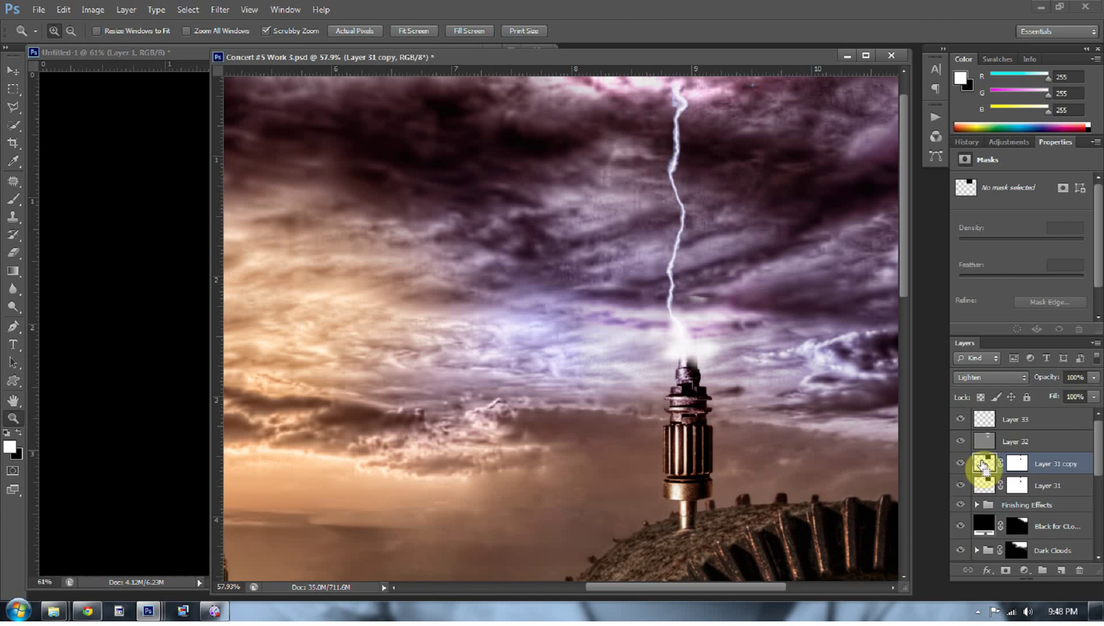
- Apply a Gaussian Blur with a radius of 4.5 pixels to the duplicated bolt layer and view the whole image
click(216, 11)
mouse_move(229, 148)
click(154, 244)
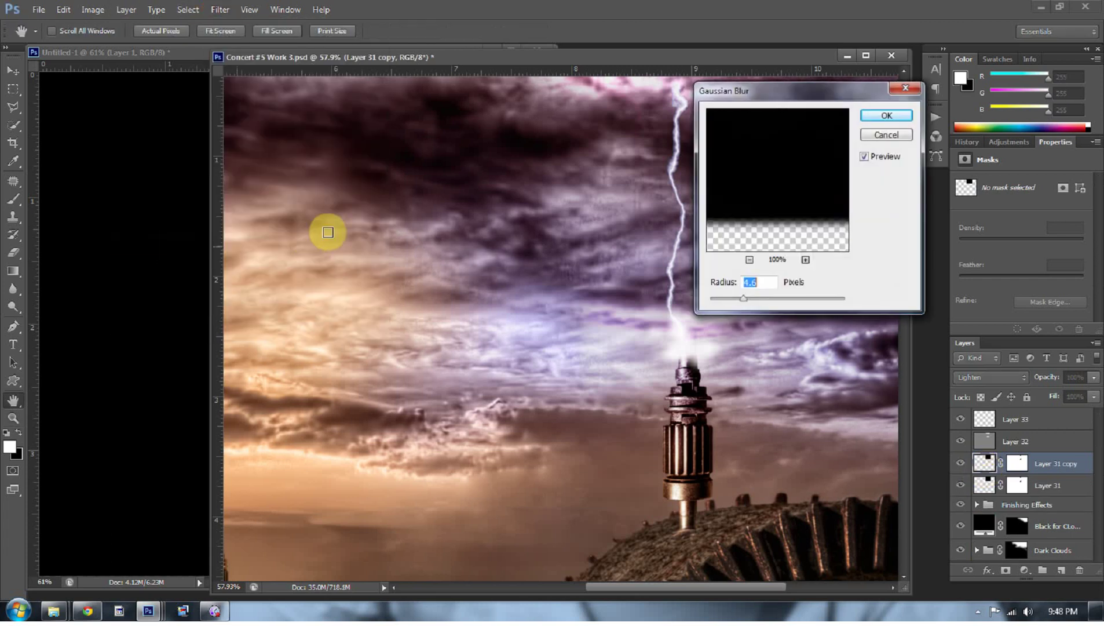
mouse_move(743, 298)
mouse_down()
mouse_move(761, 302)
mouse_move(750, 297)
mouse_move(752, 305)
mouse_up()
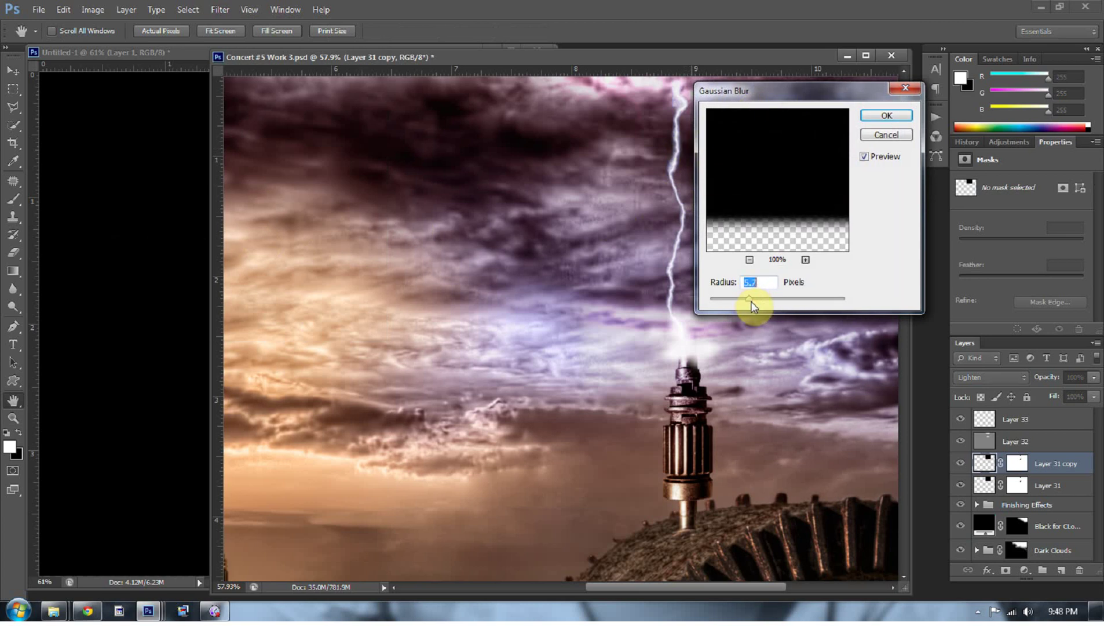
click(744, 299)
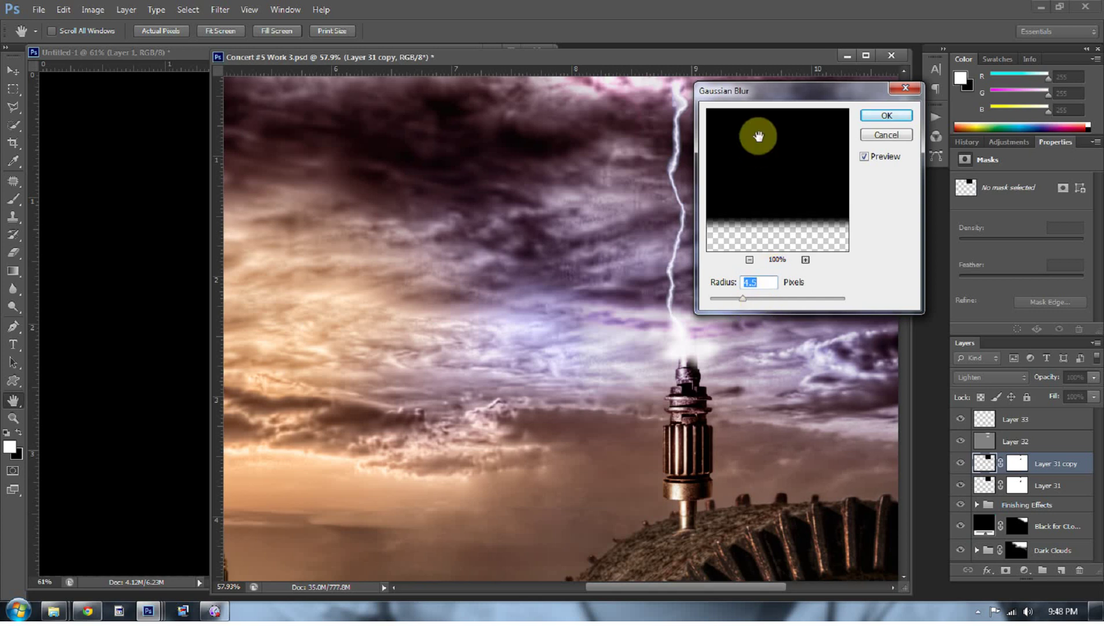
click(881, 116)
key(z)
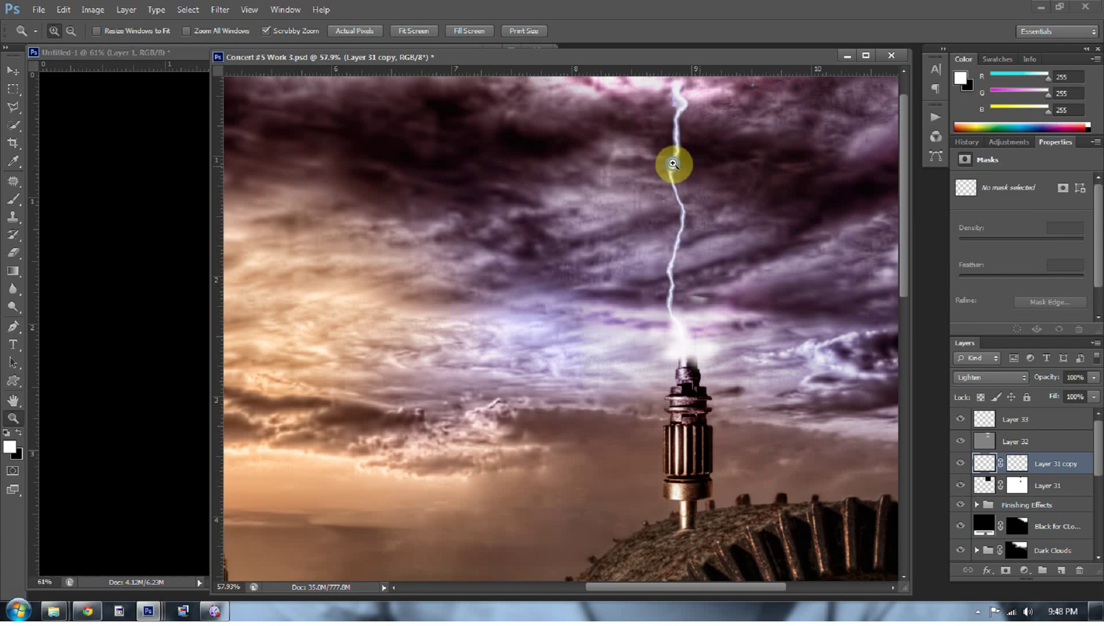
right_click(683, 163)
click(699, 172)
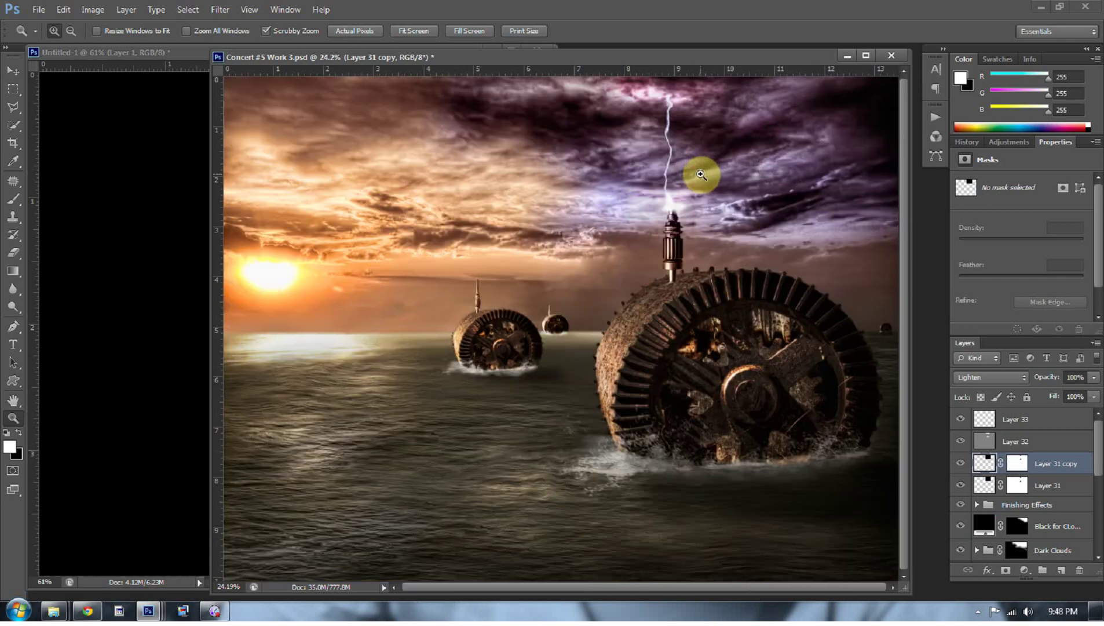